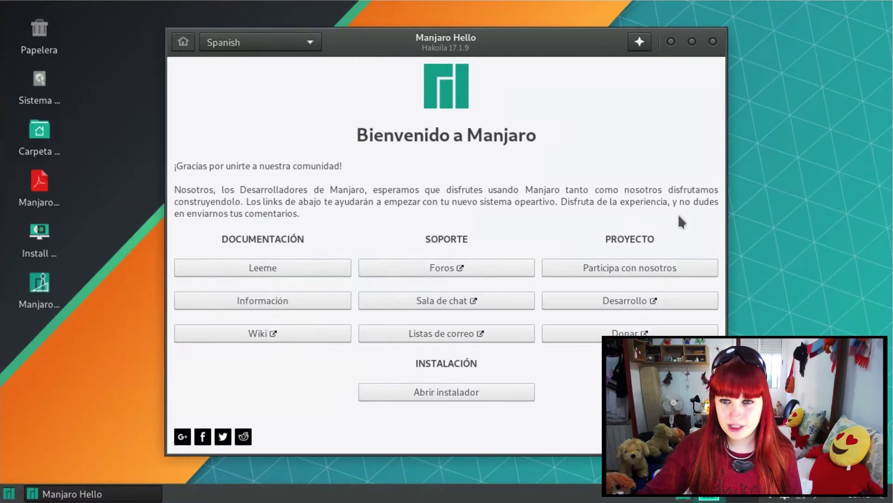
- View the About information and the language list of the Manjaro Hello welcome window, and close that window
click(644, 47)
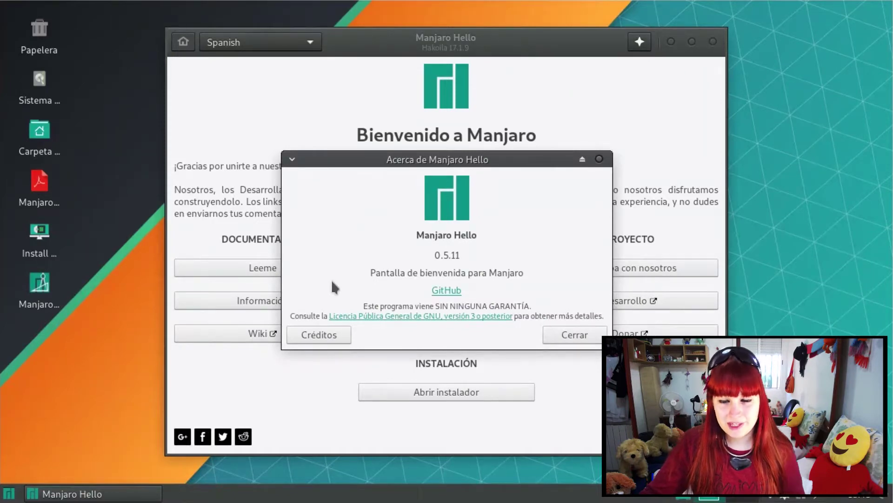
key(Escape)
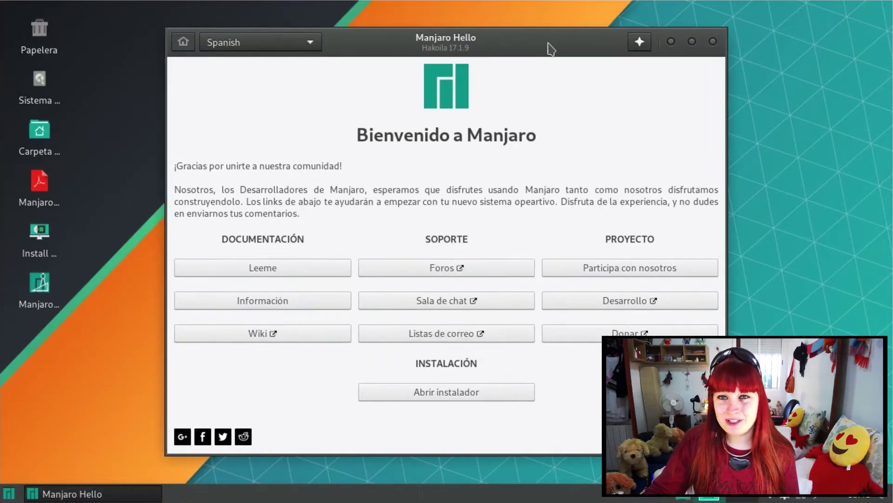
click(312, 47)
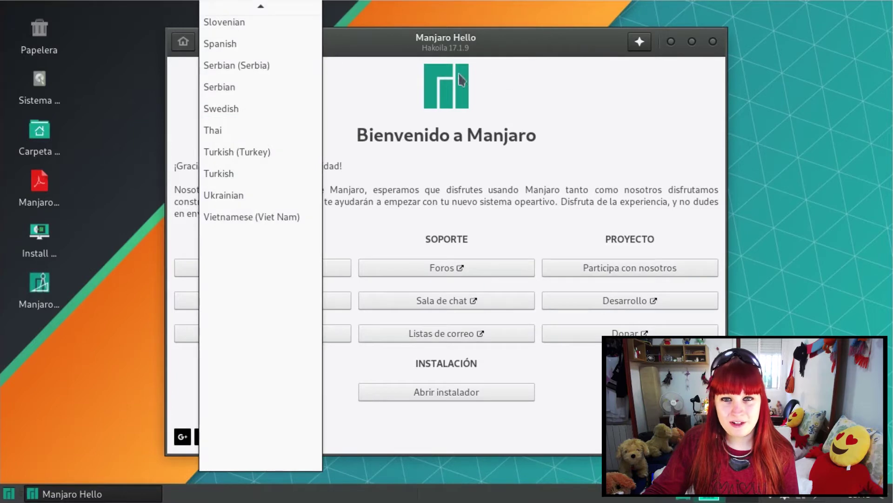
click(624, 79)
drag(575, 43, 578, 37)
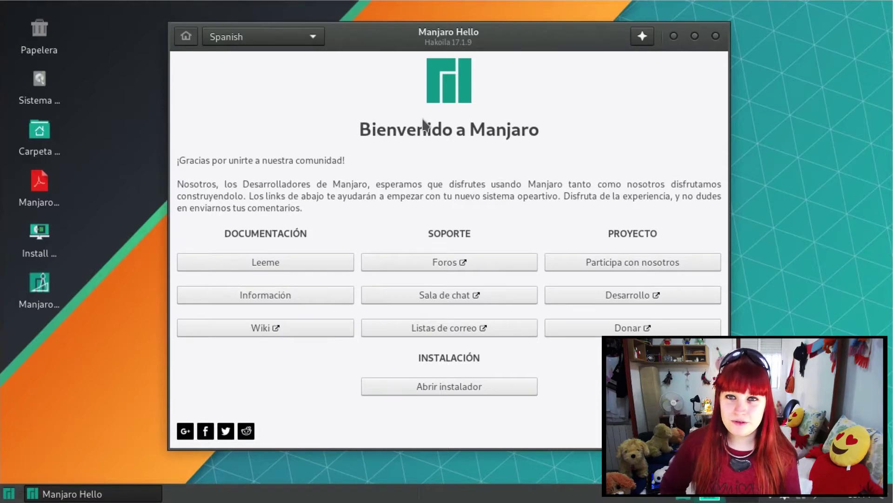
click(715, 36)
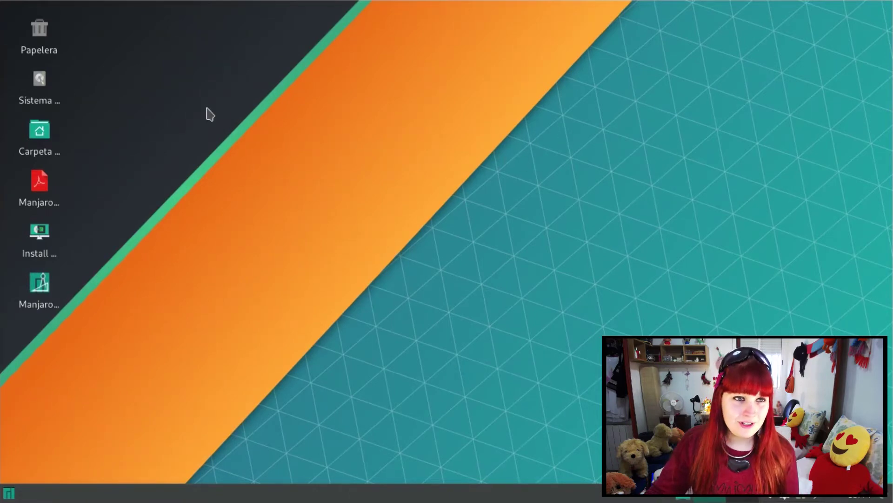
- Move the Papelera icon towards the middle of the desktop and open it in an enlarged, repositioned file manager window
drag(36, 26, 328, 186)
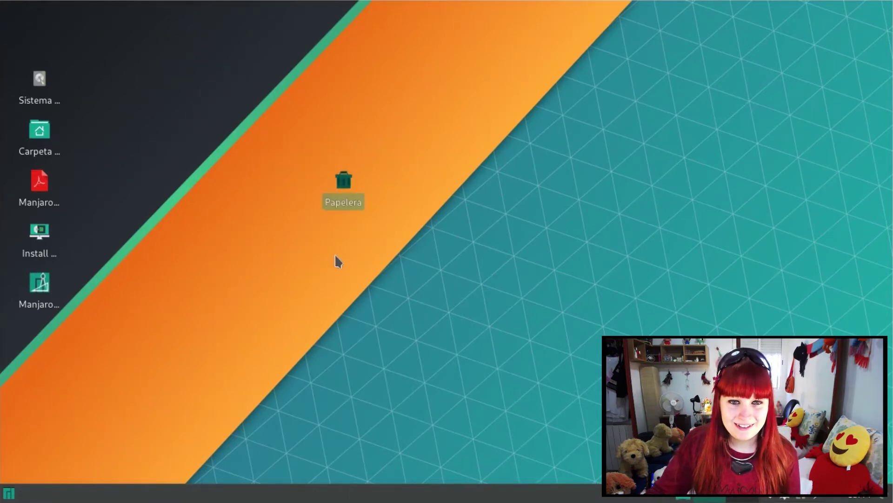
double_click(348, 185)
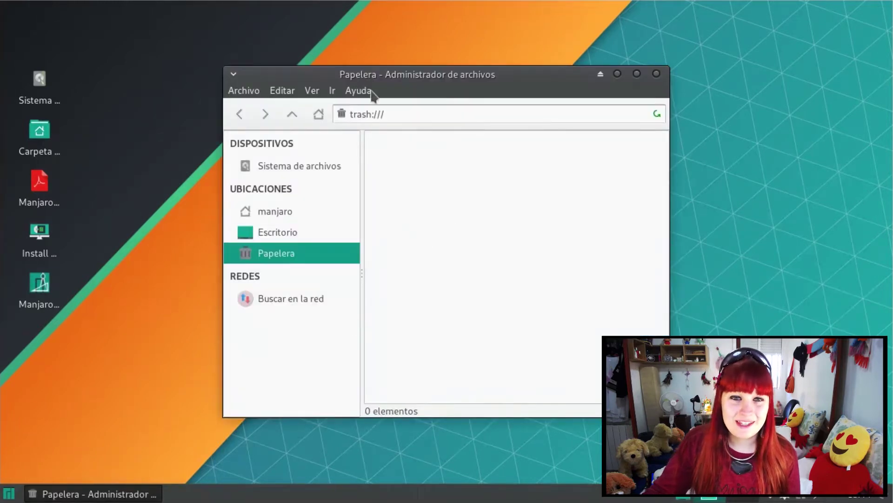
drag(372, 91, 318, 79)
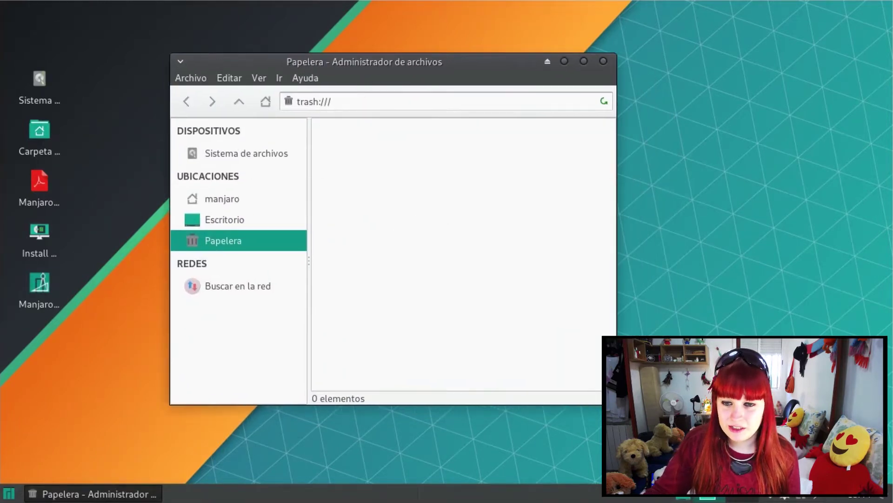
drag(616, 404, 731, 465)
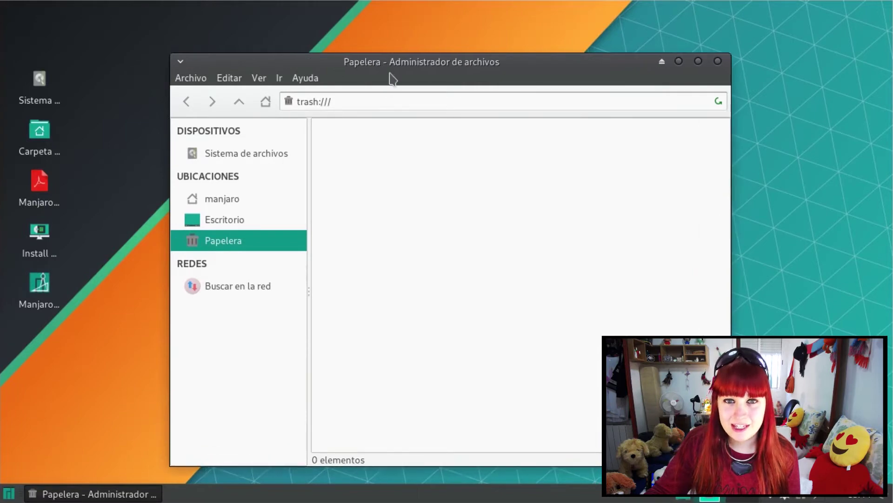
drag(381, 60, 377, 34)
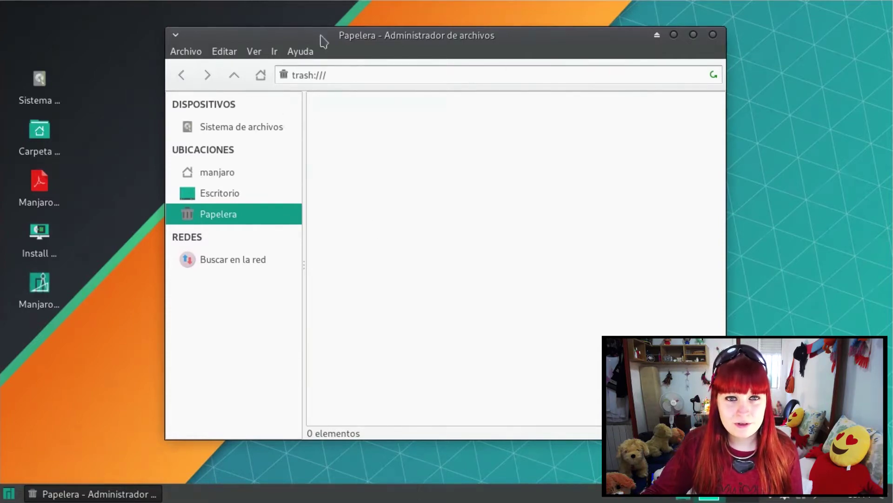
- Go to the home folder and check the working directory with pwd in a terminal
key(alt+Home)
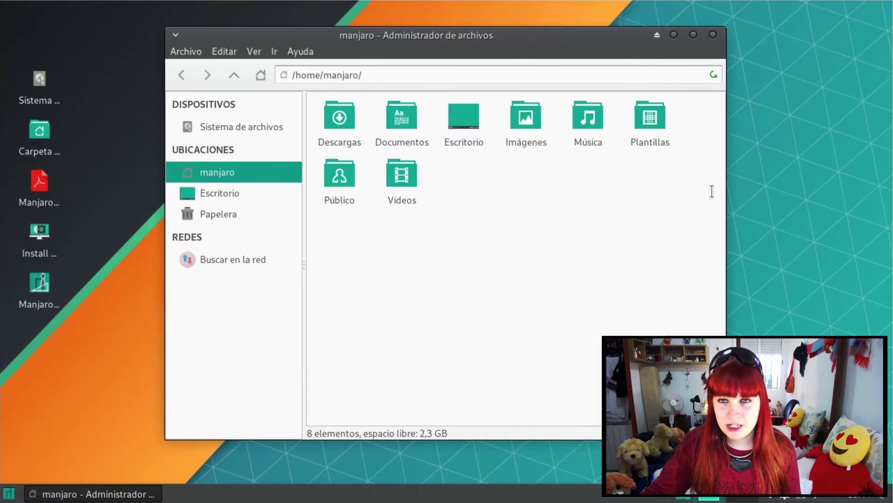
key(ctrl+alt+t)
drag(478, 98, 211, 177)
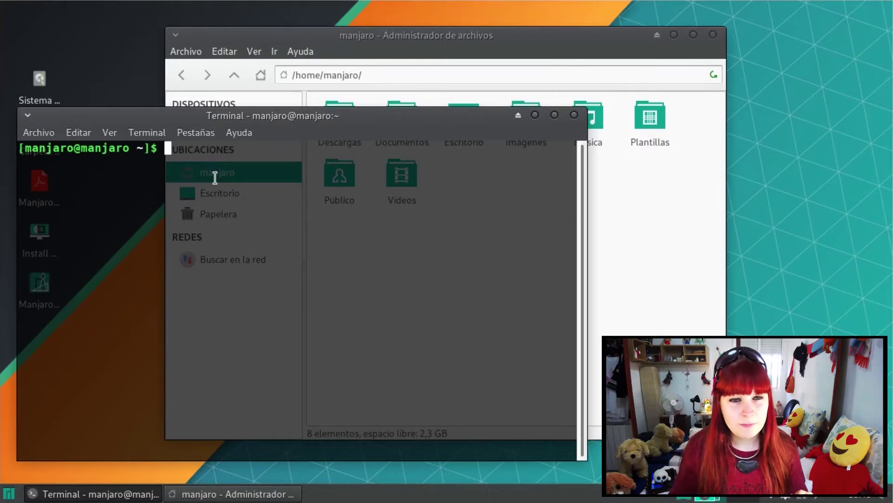
text(pwd)
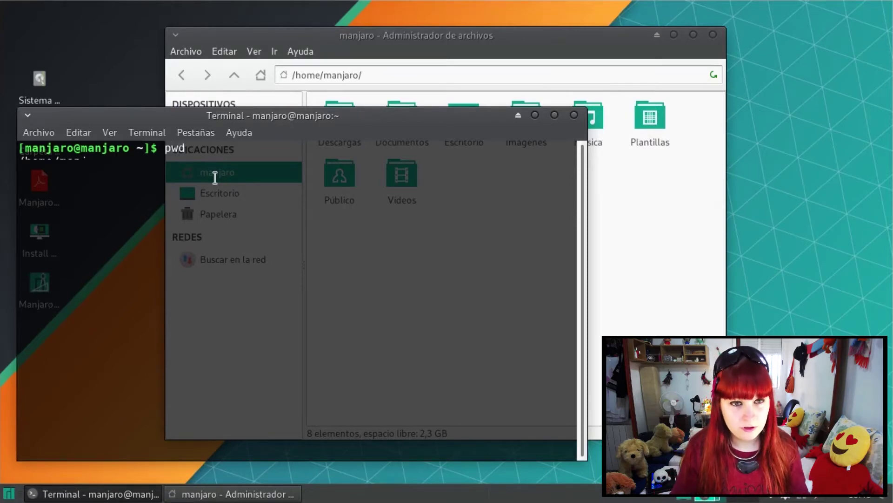
key(Return)
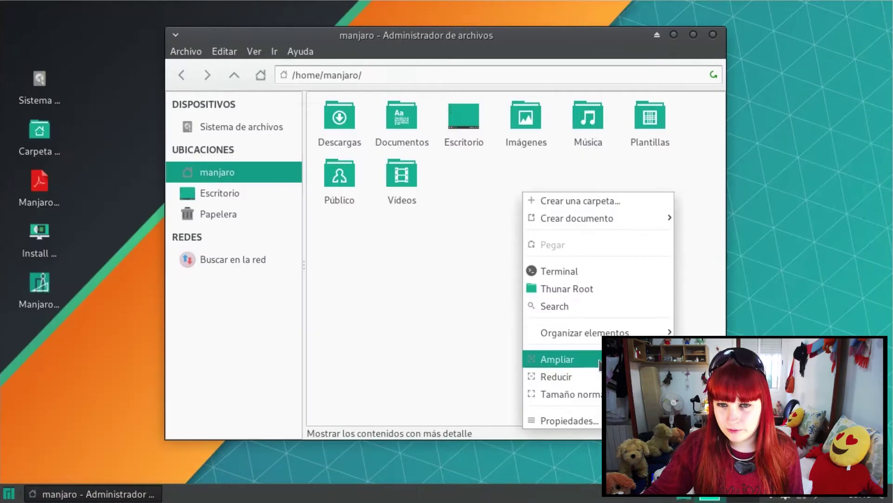
- Enlarge the home folder's icons one level and reduce them back again
click(549, 359)
right_click(487, 285)
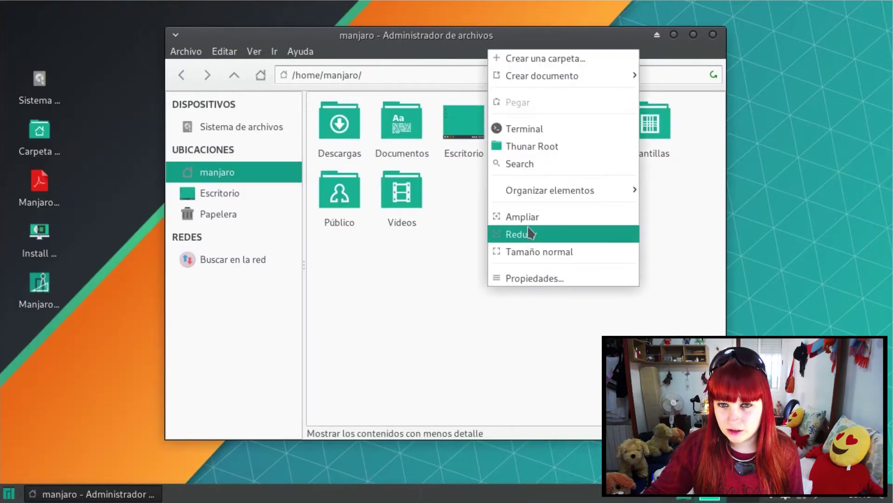
click(530, 233)
right_click(504, 244)
click(364, 130)
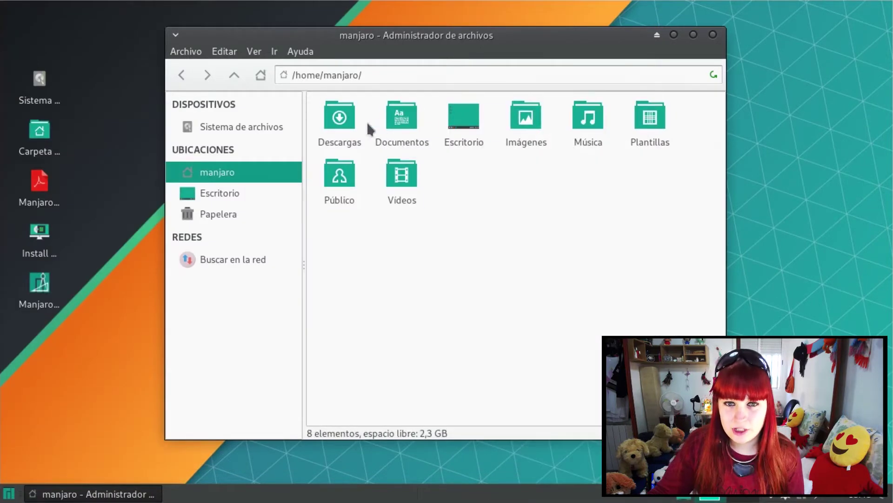
- Create a folder named Hola hola inside Documentos
double_click(403, 122)
right_click(404, 187)
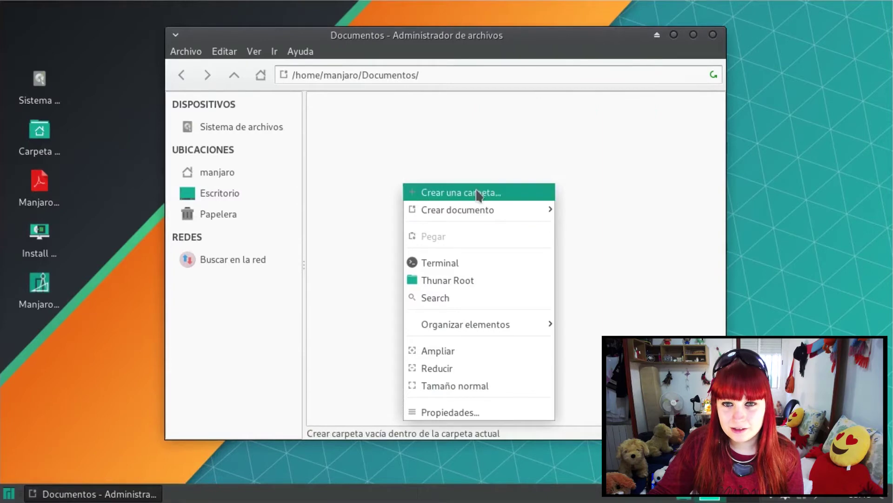
click(437, 191)
text(Hol)
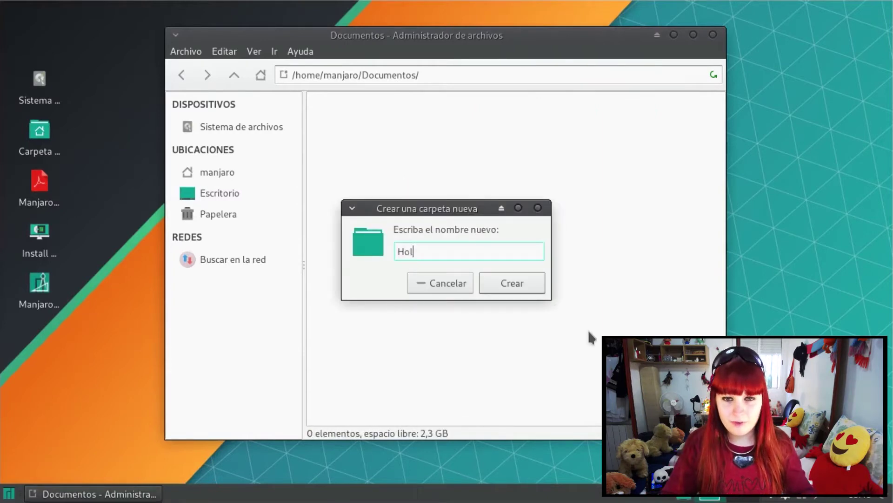
text(a hola)
key(Return)
- Display the emblems in the Hola hola folder's properties and move the dialog aside so the folder can be seen
right_click(347, 123)
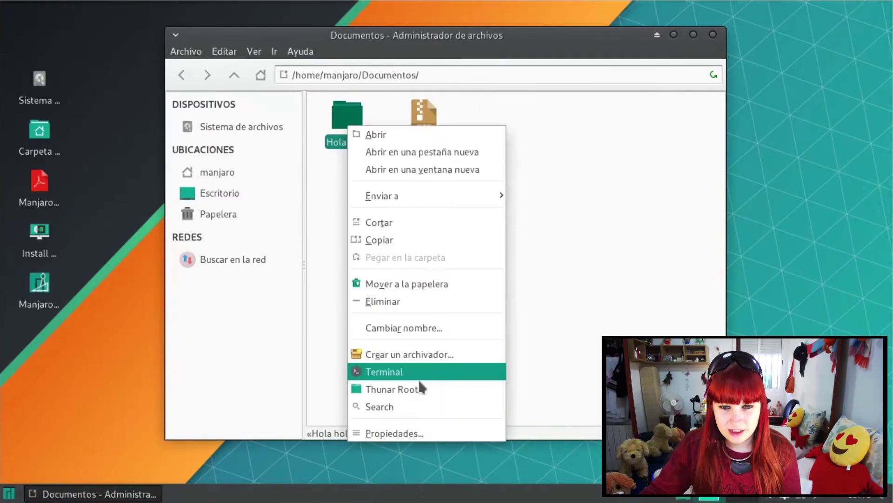
click(389, 431)
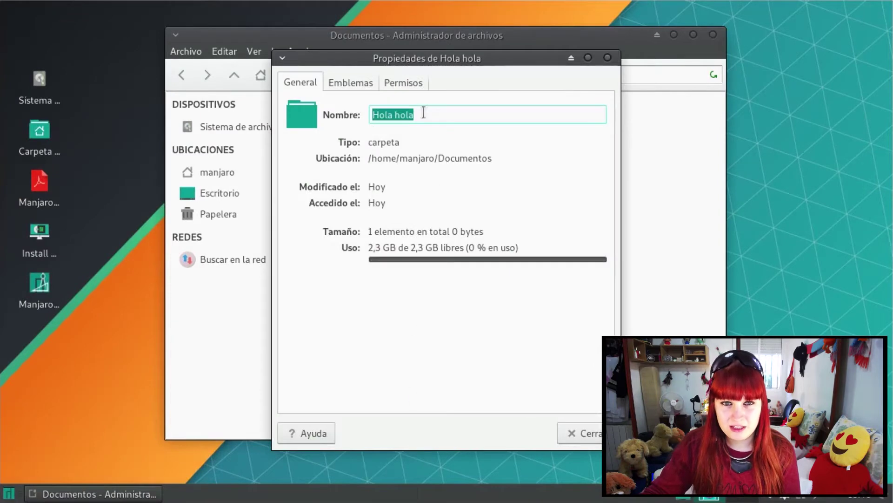
click(408, 158)
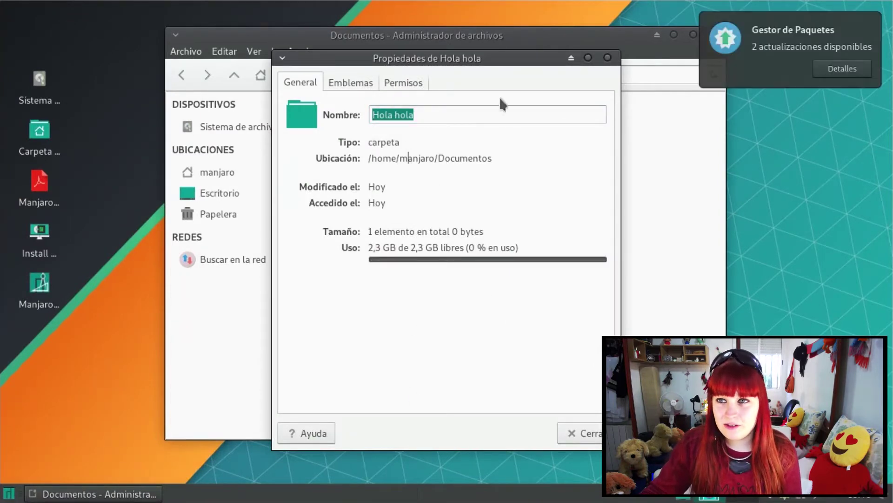
click(354, 92)
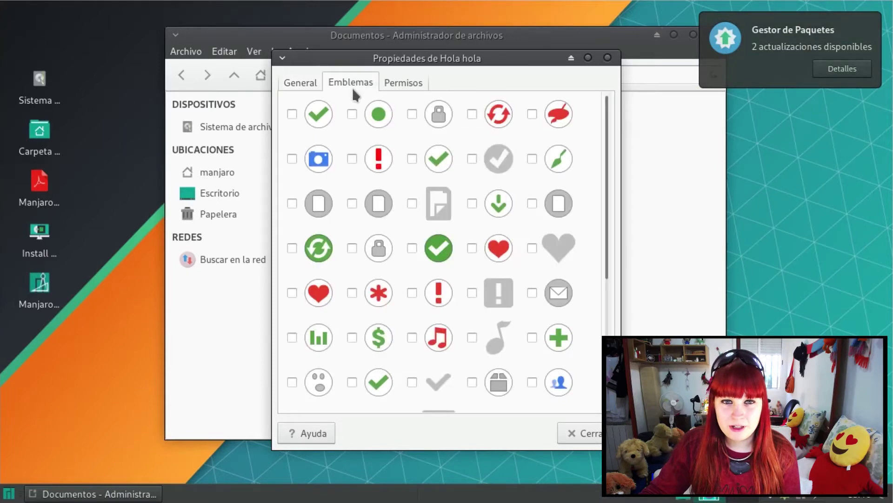
drag(370, 59, 574, 101)
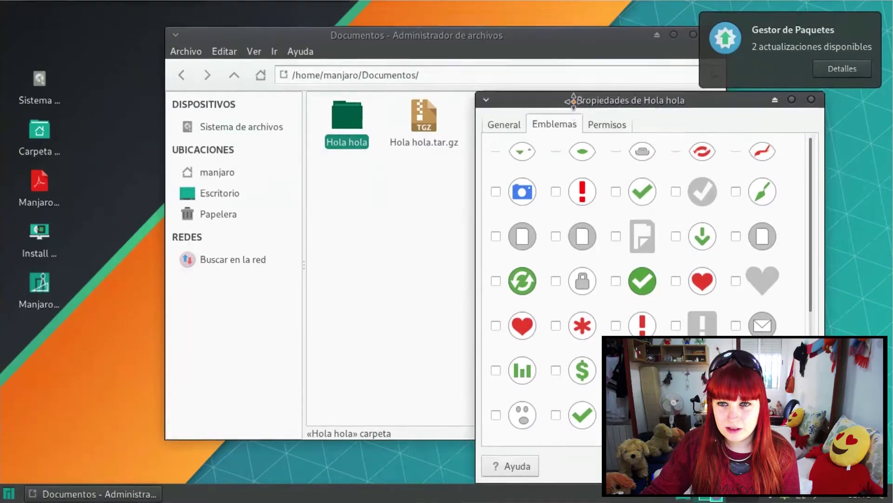
- Try out several emblems on the Hola hola folder and remove them all again
click(495, 154)
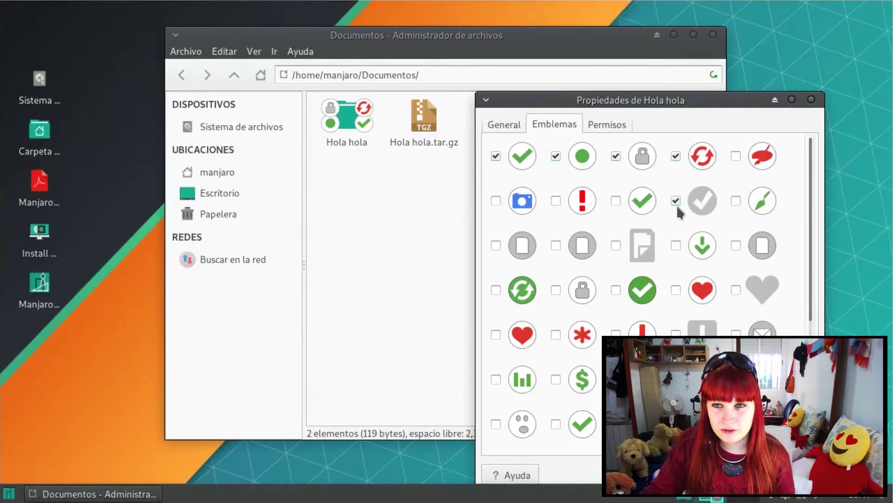
click(676, 156)
click(616, 156)
click(555, 156)
click(496, 155)
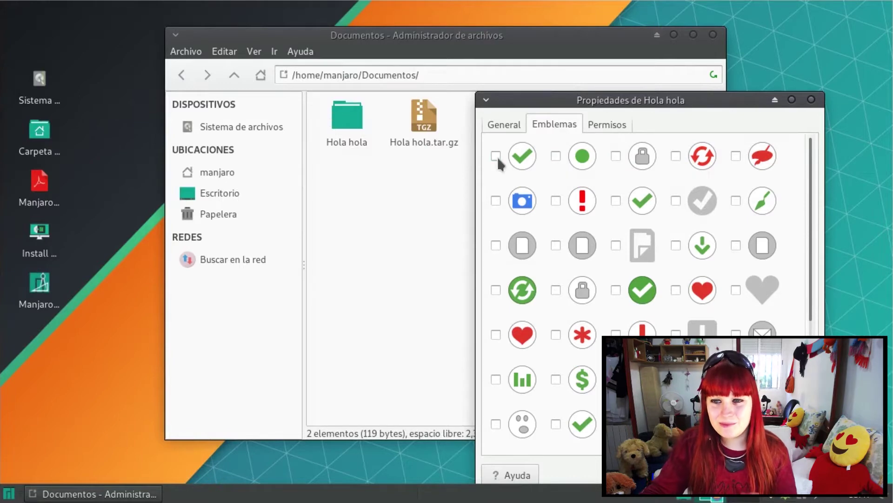
- Assign the red heart emblem in the fifth row to the Hola hola folder and close its properties
click(496, 333)
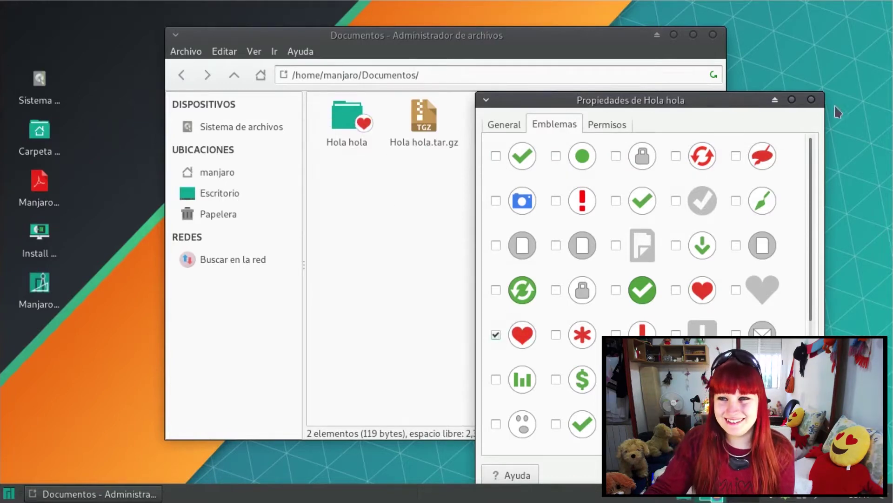
click(811, 100)
- Assign the grey heart emblem to the Hola hola.tar.gz archive and close its properties
right_click(421, 129)
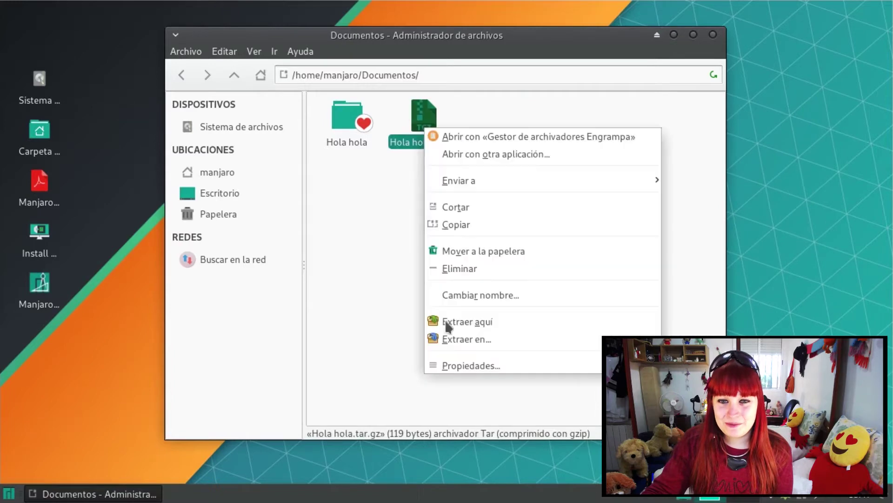
click(463, 365)
drag(390, 74, 745, 107)
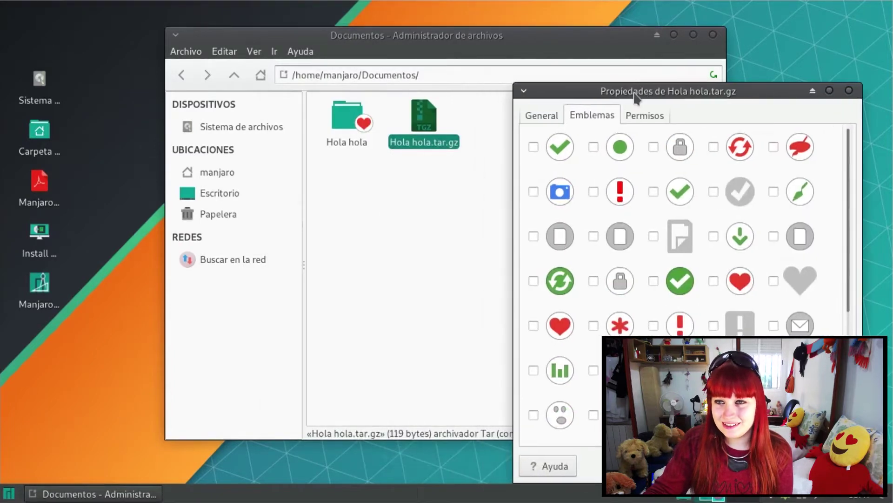
click(774, 281)
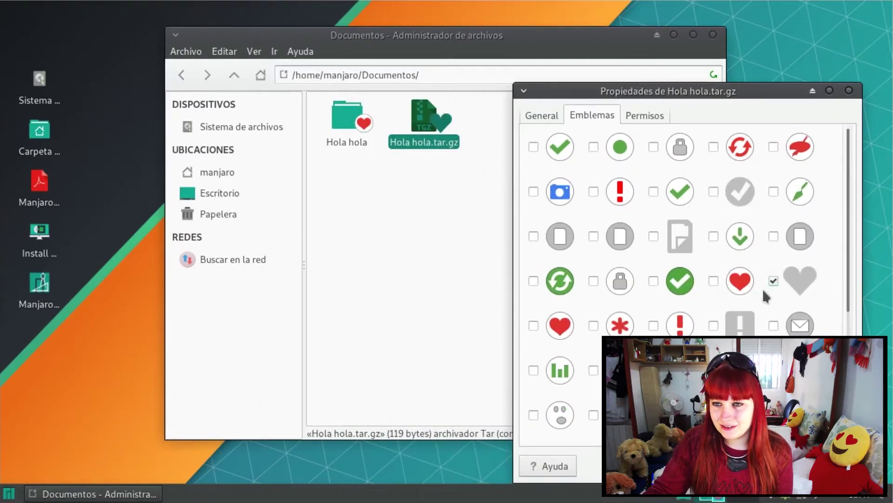
key(Escape)
click(488, 236)
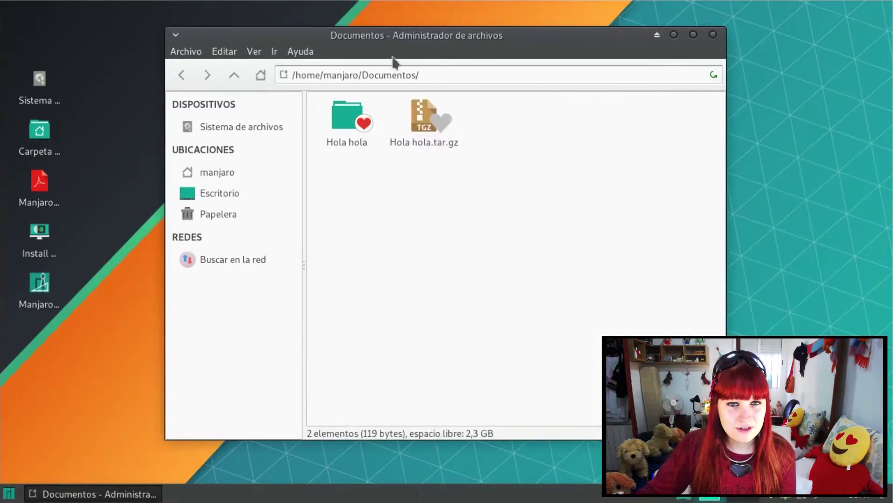
- View the file manager's About information and close it
click(301, 51)
click(316, 79)
drag(475, 103, 652, 112)
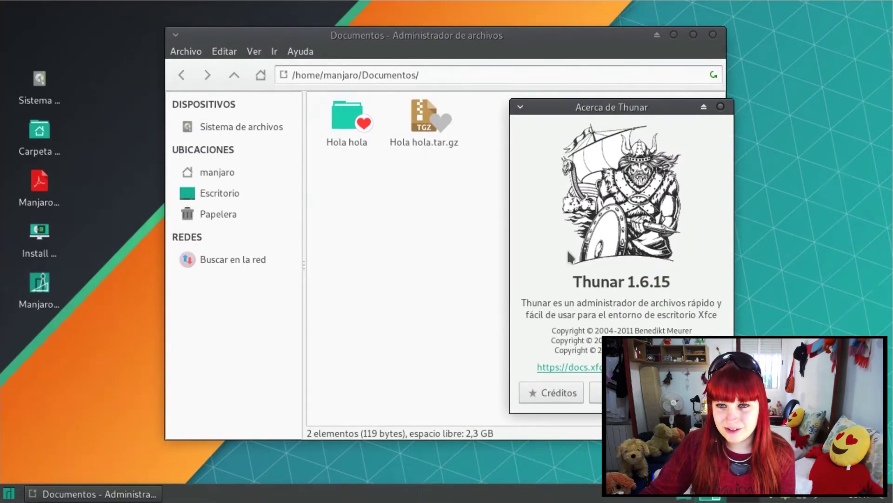
key(Escape)
- Change the file manager's side pane from shortcuts to the folder tree
click(254, 52)
mouse_move(300, 116)
click(431, 131)
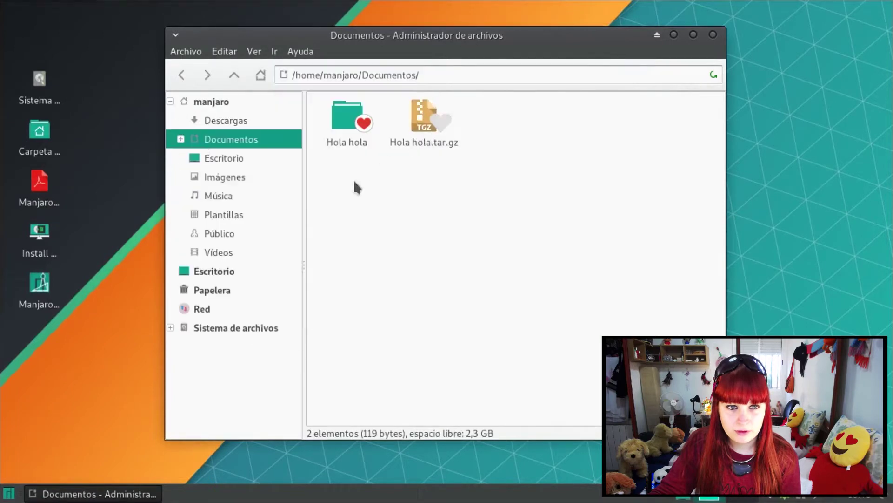
- Expand Sistema de archivos in the folder tree and look through its directories
click(181, 139)
click(170, 328)
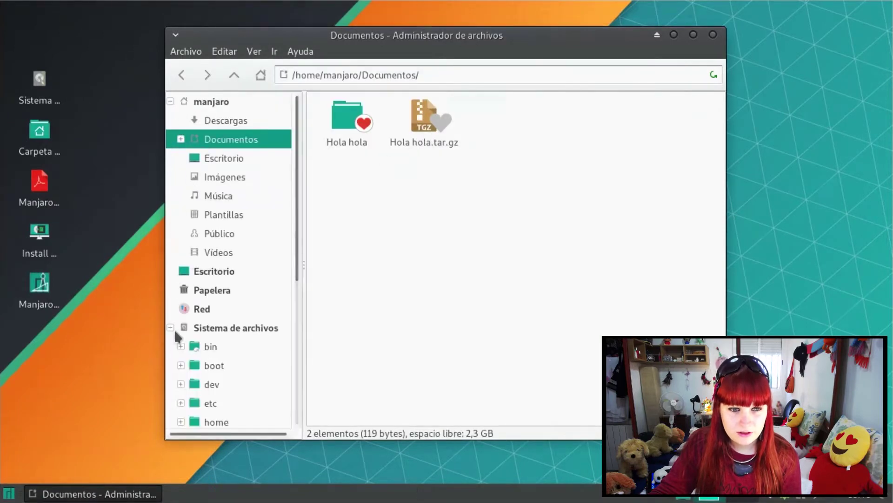
scroll(195, 288, down, 5)
click(181, 268)
scroll(256, 142, up, 5)
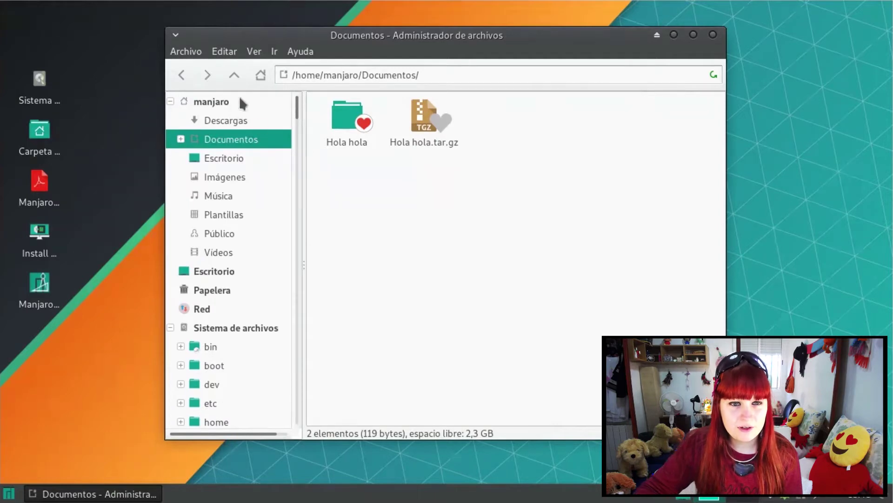
scroll(233, 189, down, 3)
scroll(230, 167, up, 3)
- Show the Documentos folder as a detailed list and maximize the file manager window
click(254, 51)
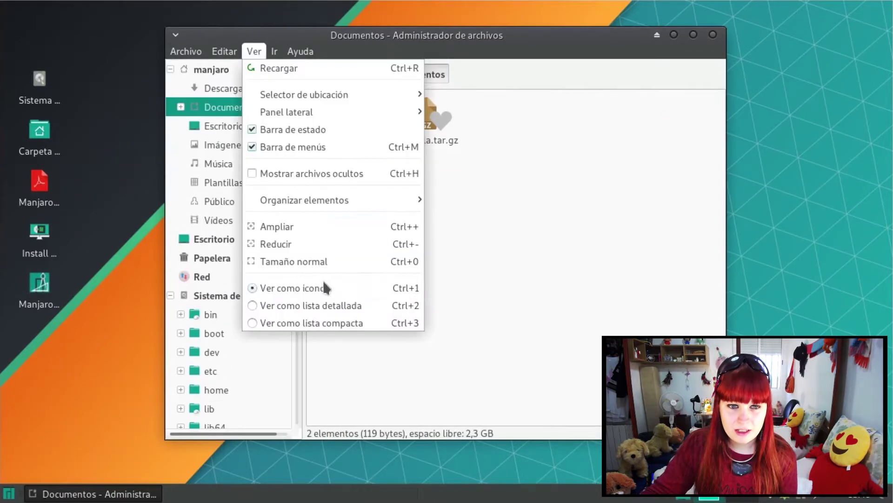
click(278, 307)
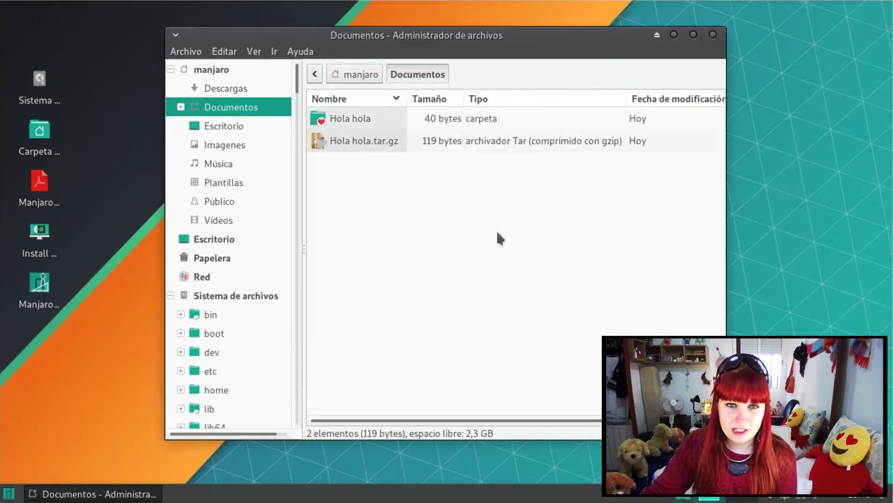
key(alt+F10)
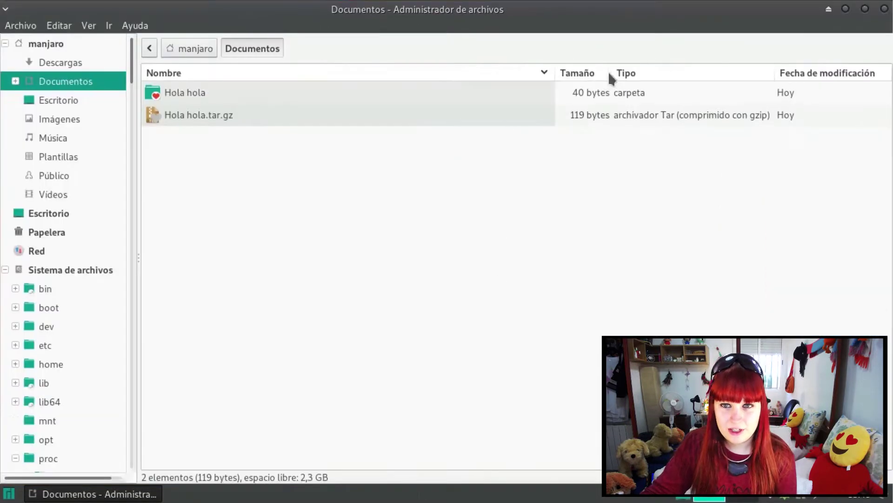
- Try the compact list view for the Documentos folder and return to the detailed list
click(90, 26)
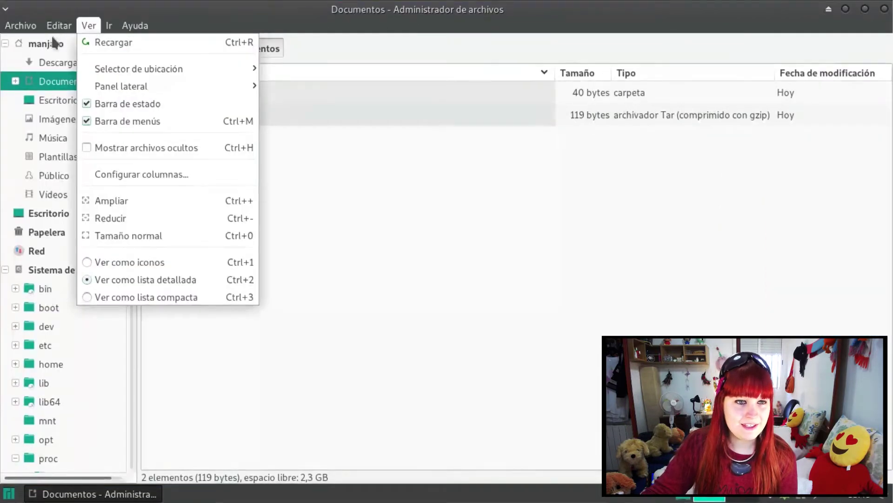
click(134, 297)
click(89, 26)
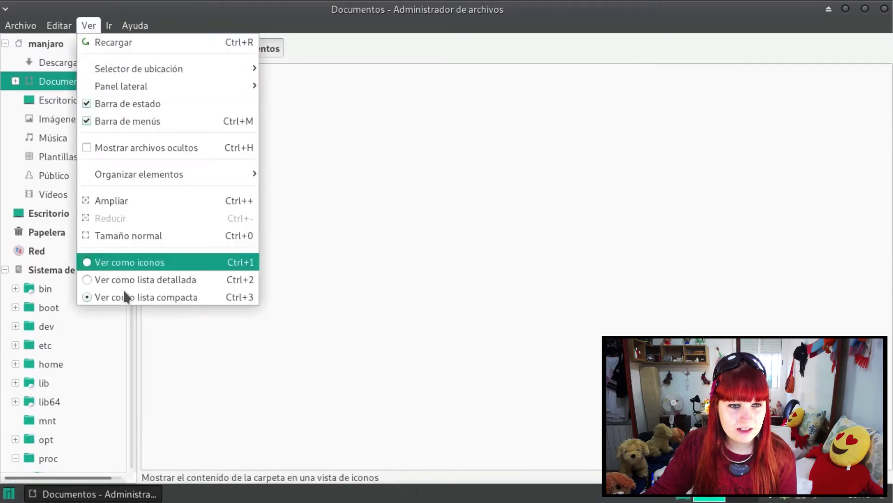
click(151, 279)
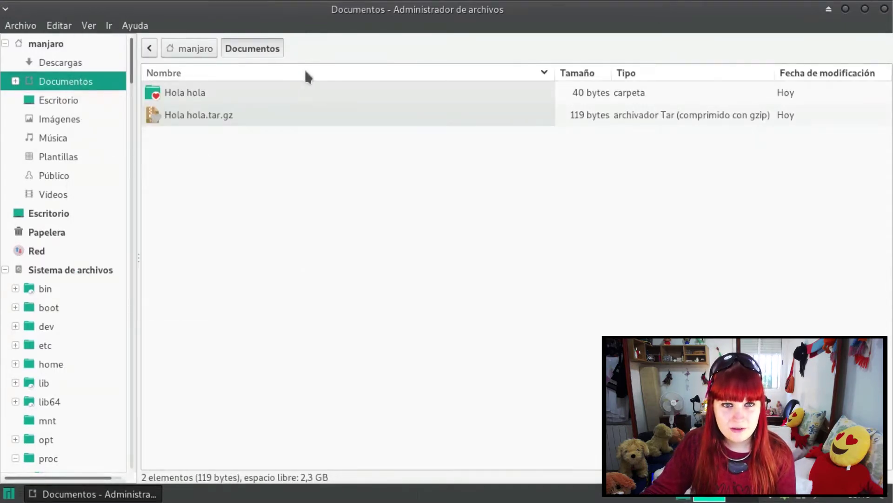
- Sort the detailed list by Tipo and restore sorting by Nombre
click(89, 26)
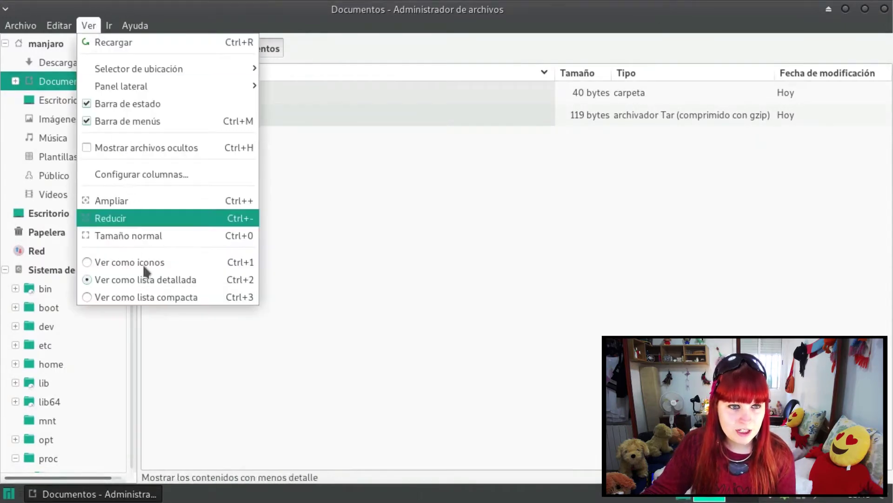
click(139, 235)
click(755, 70)
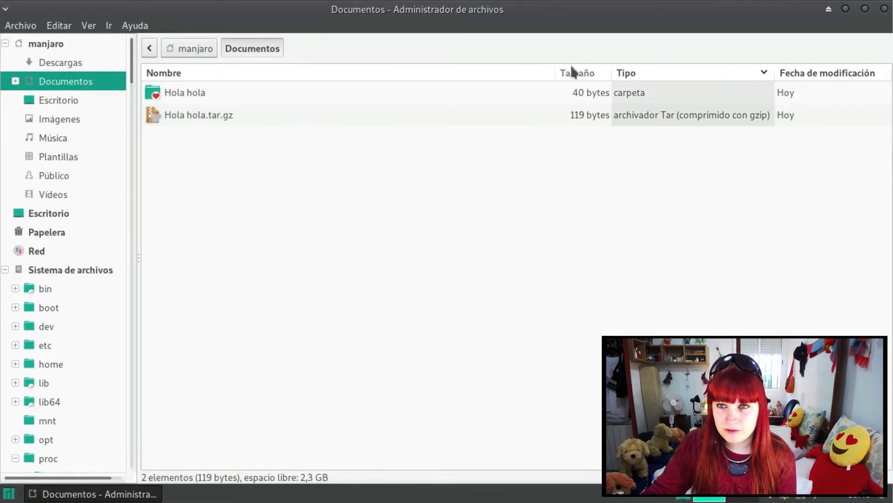
click(512, 73)
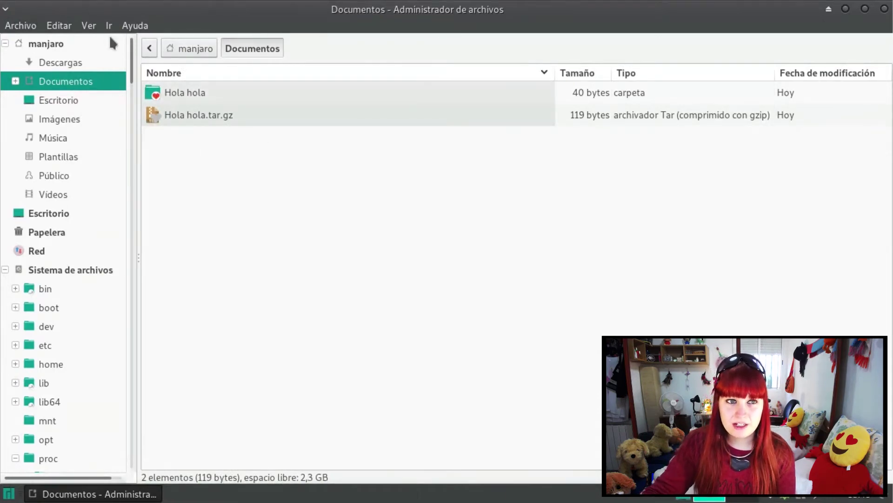
- Add the Tipo MIME, Grupo, Permisos and Propietario columns to the detailed list view and close the column configuration
click(89, 26)
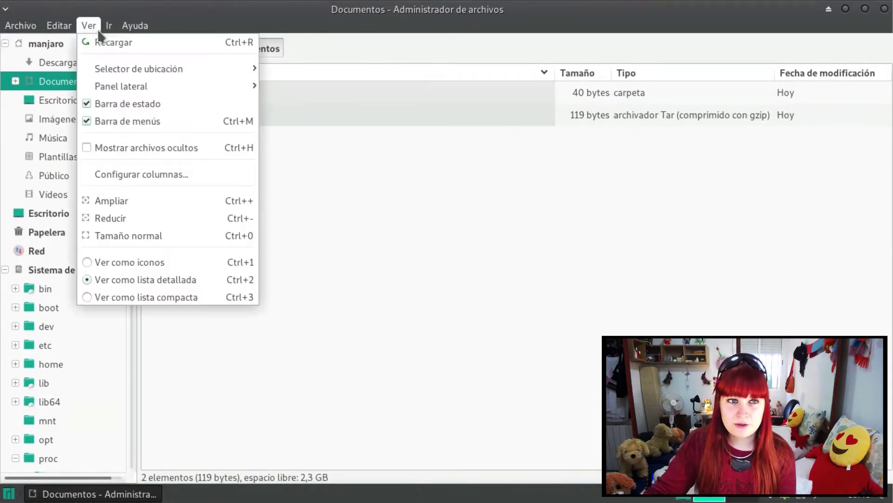
click(138, 185)
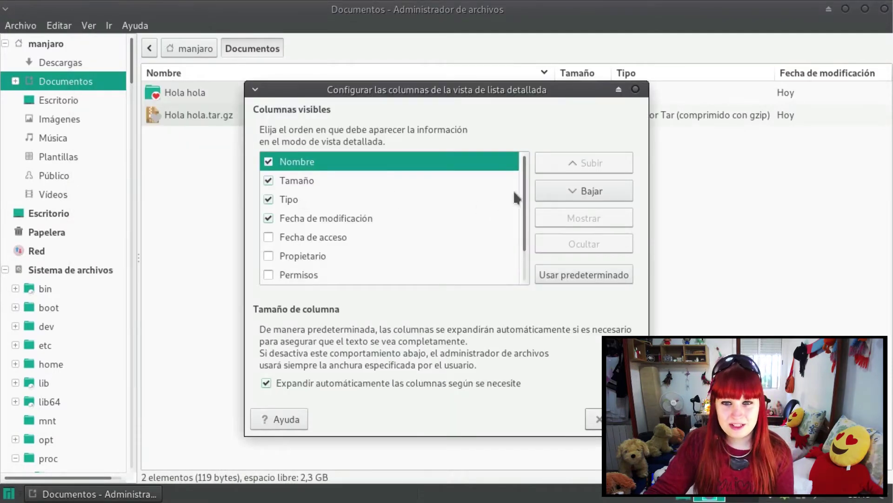
scroll(528, 219, down, 2)
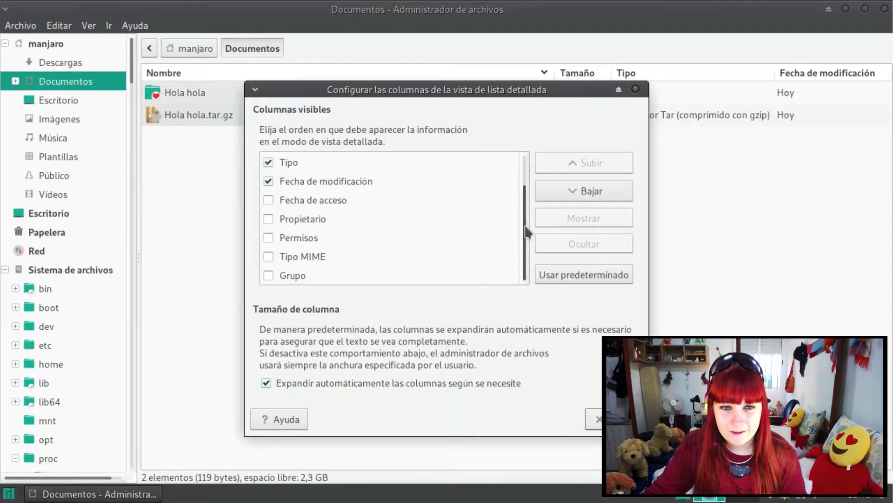
click(269, 274)
click(269, 257)
click(269, 275)
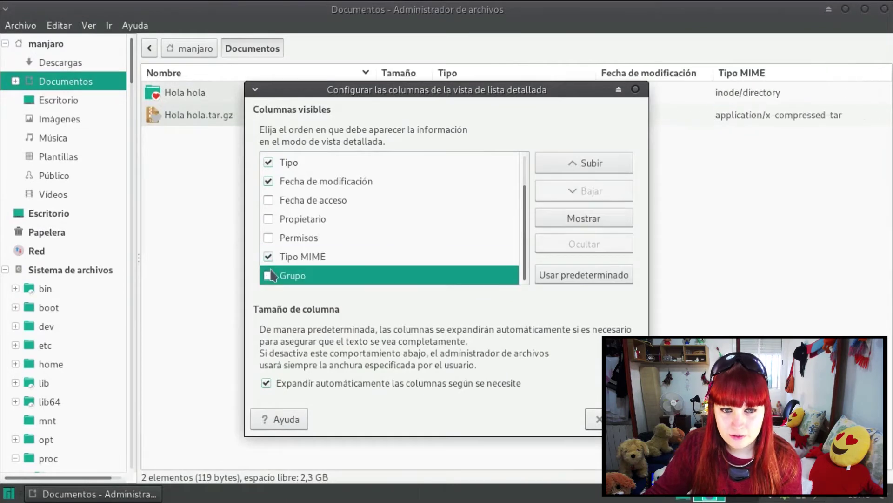
click(268, 238)
drag(419, 89, 303, 46)
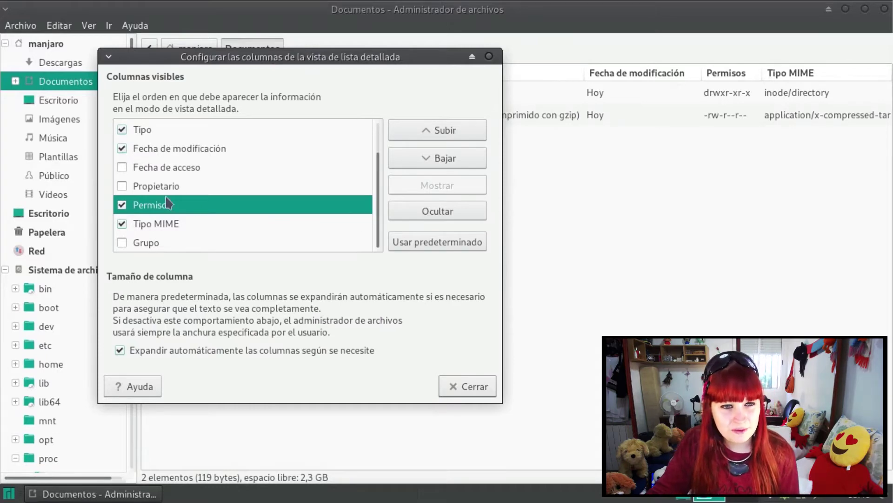
click(122, 186)
click(468, 387)
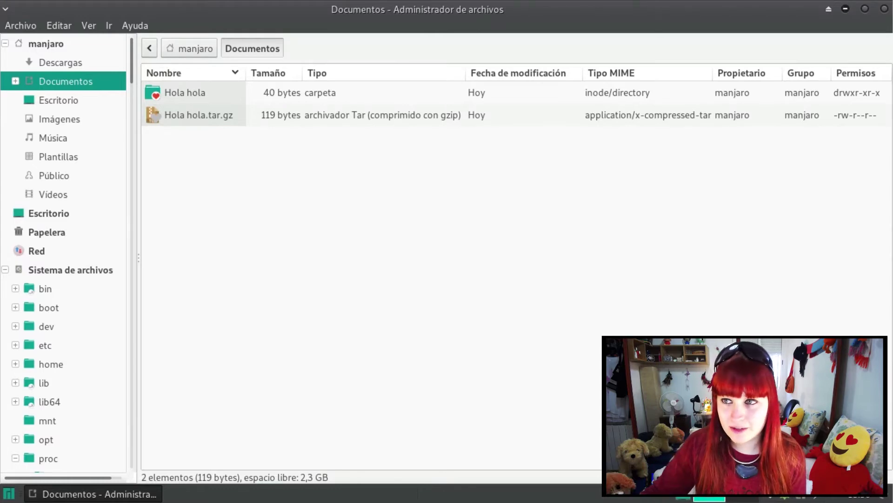
- Close the file manager and open the desktop panel's preferences
click(884, 9)
drag(342, 180, 35, 28)
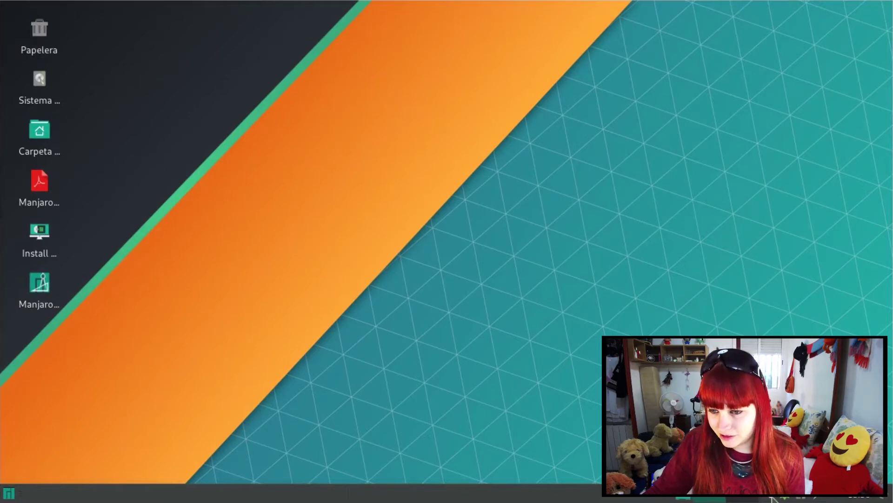
right_click(694, 498)
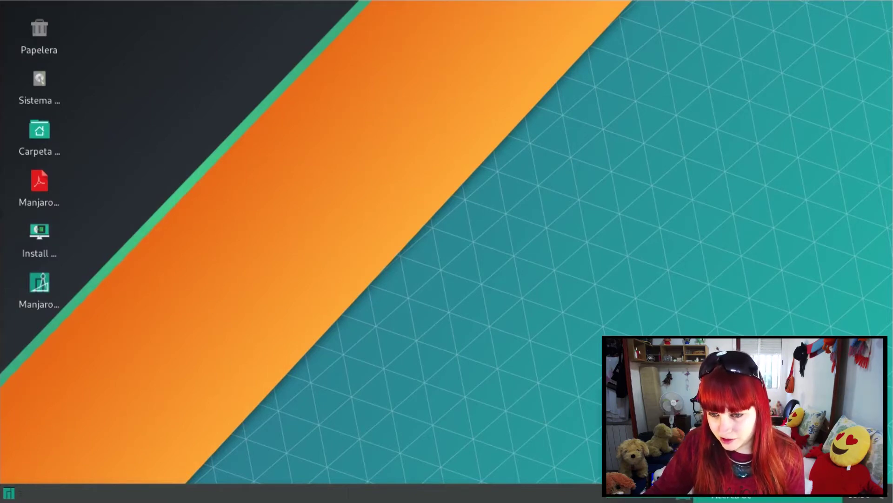
right_click(158, 493)
mouse_move(186, 489)
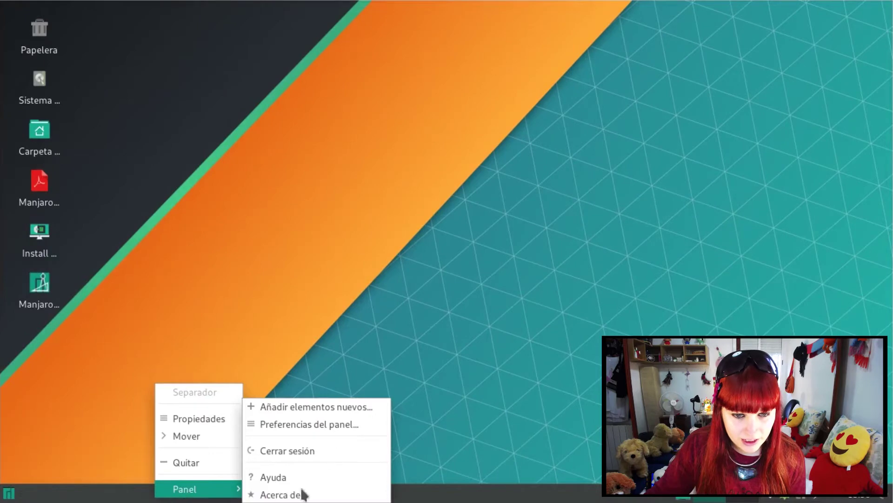
click(324, 424)
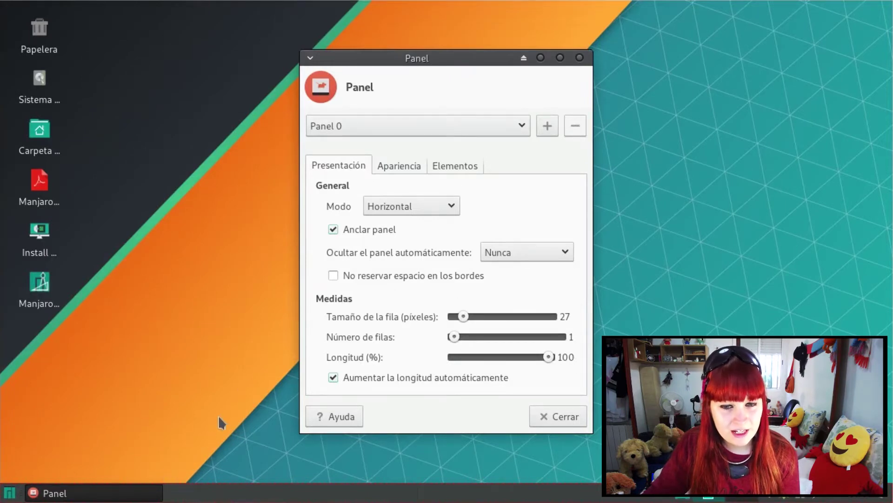
- Try Panel 0 in Vertical mode and set it back to Horizontal
drag(450, 55, 595, 23)
click(556, 173)
click(554, 193)
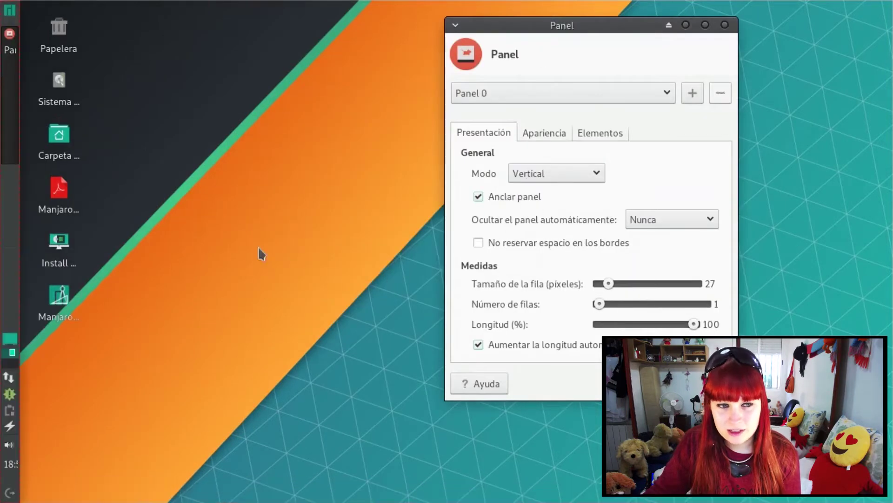
click(549, 174)
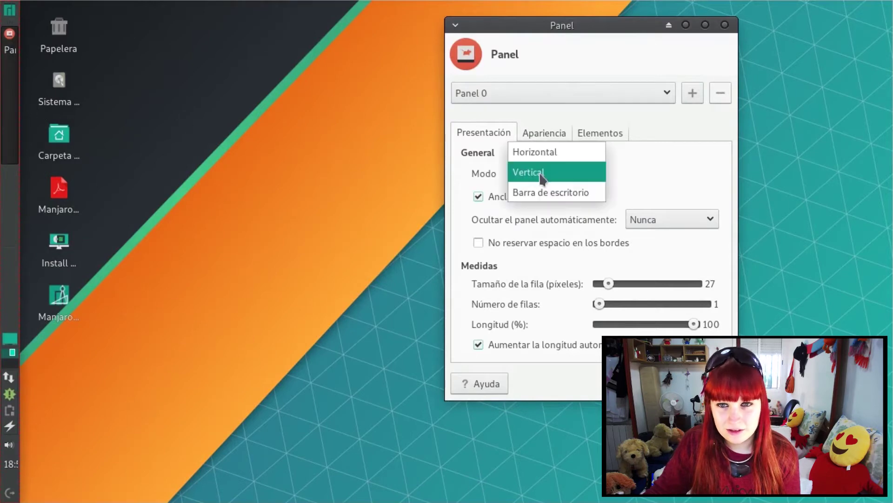
click(542, 154)
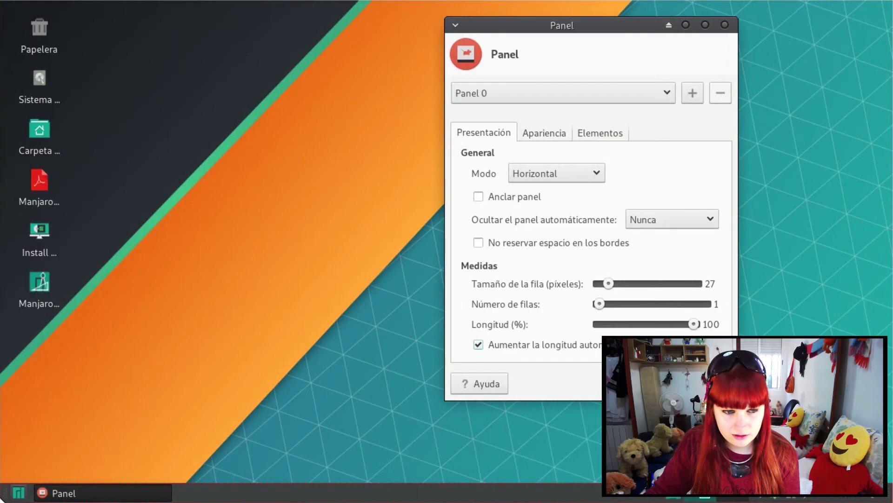
- Shorten the unanchored panel to 49% length and move it around the desktop, placing it along the bottom edge of the screen
drag(74, 494, 136, 446)
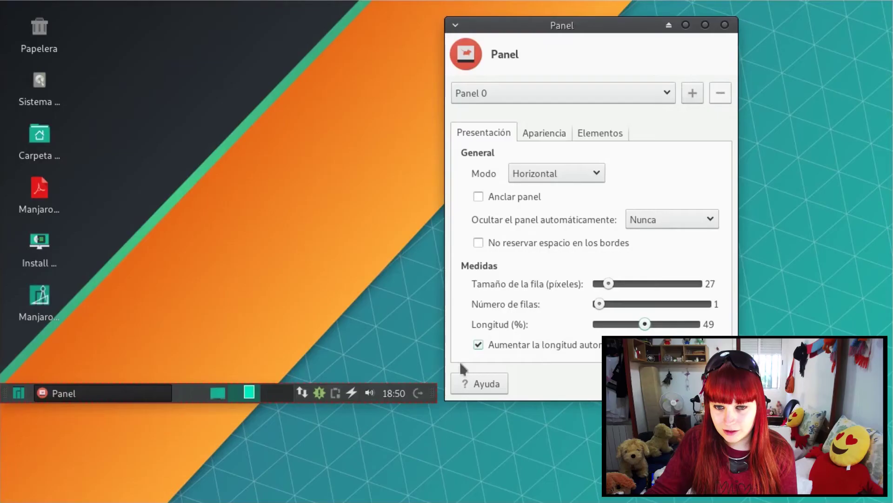
drag(51, 393, 186, 371)
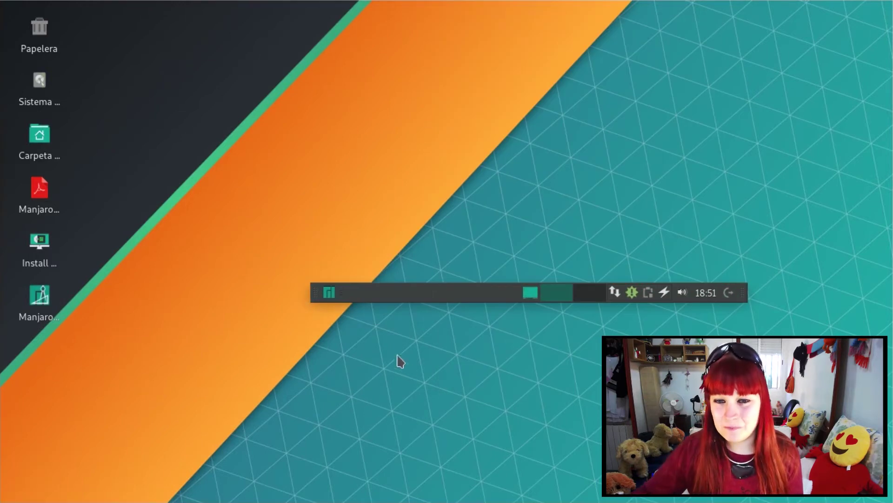
drag(318, 294, 252, 307)
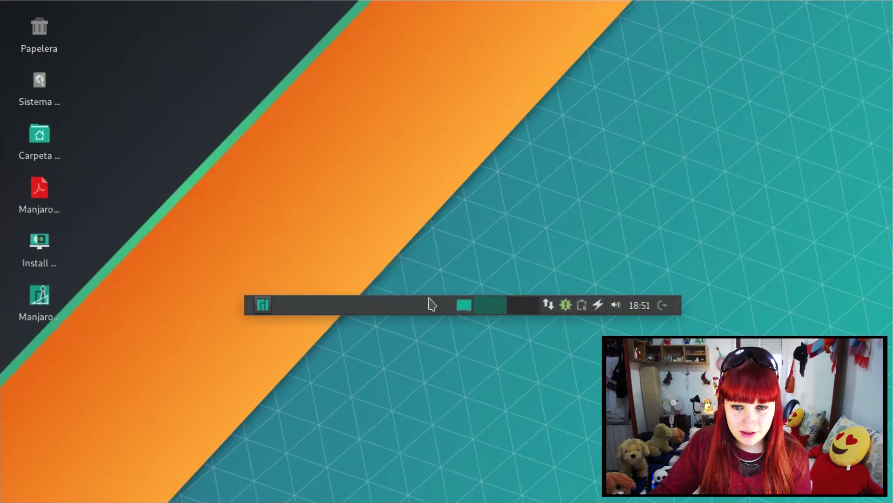
drag(681, 307, 681, 325)
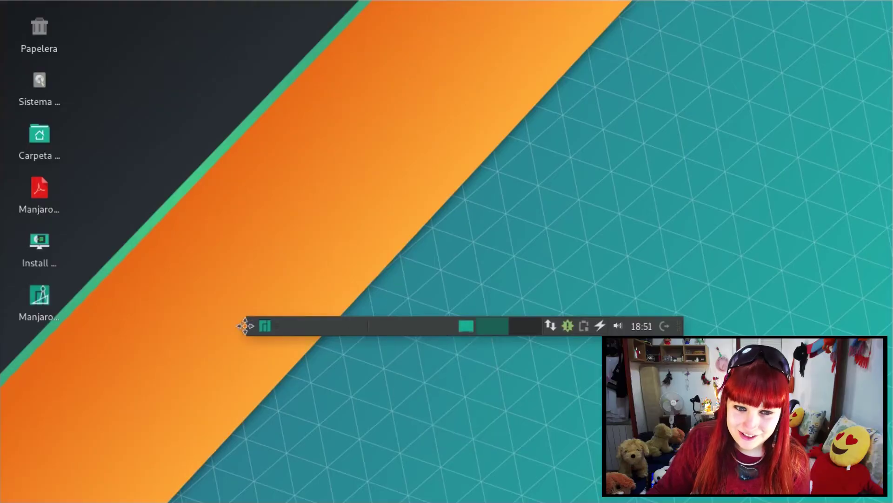
drag(245, 325, 213, 292)
drag(18, 321, 107, 490)
- Open and enlarge the Manjaro application menu, try its search with the letter e, and clear the search
click(94, 495)
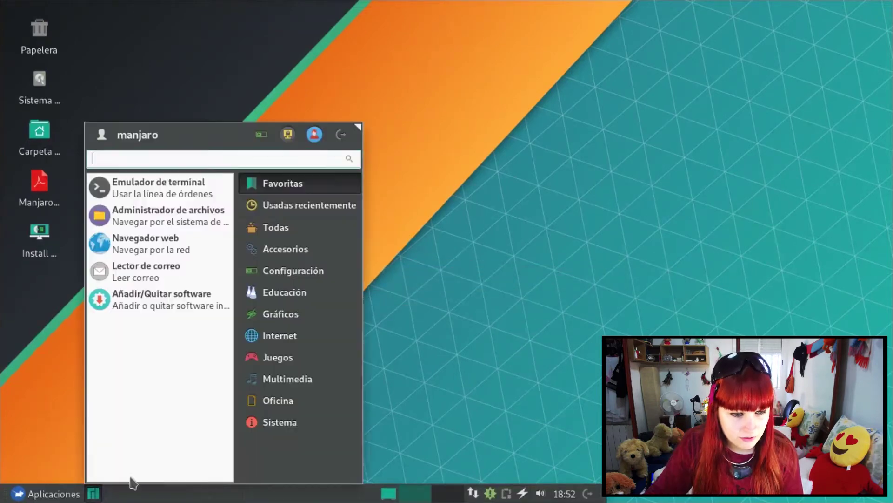
drag(356, 130, 437, 113)
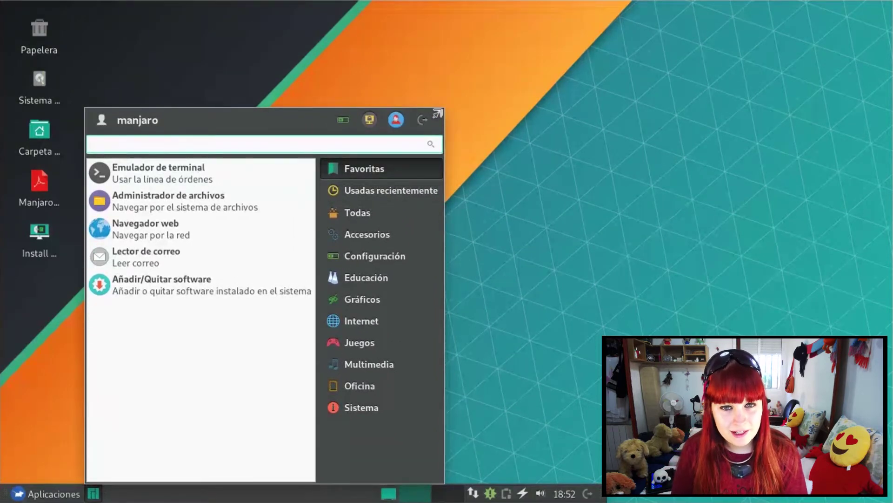
text(e)
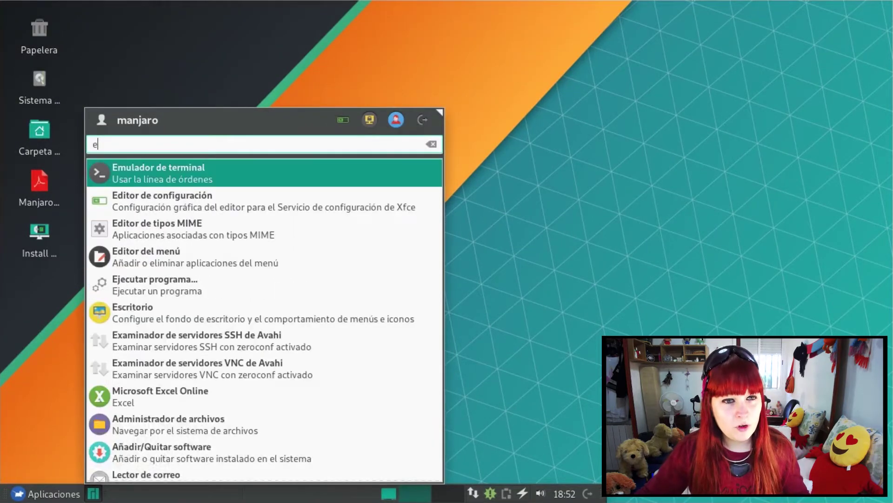
key(BackSpace)
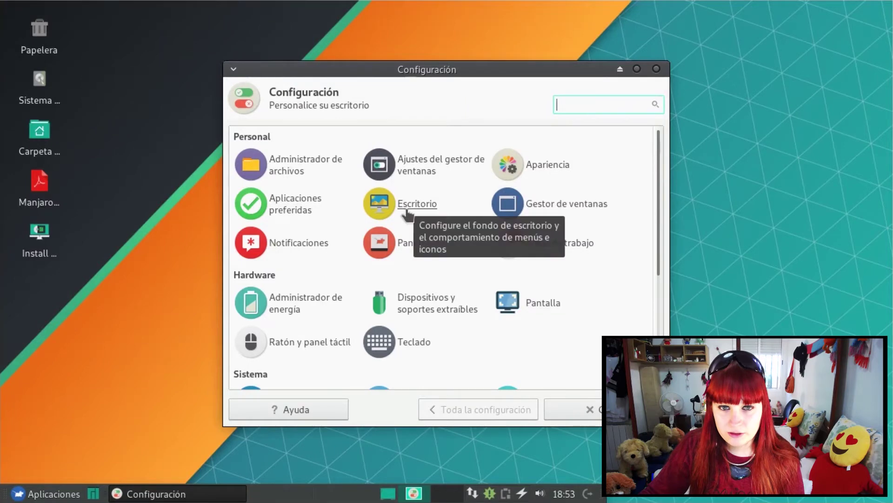
- Open the Escritorio settings and try several wallpapers, ending on the plain dark one with the manjaro lettering
click(407, 212)
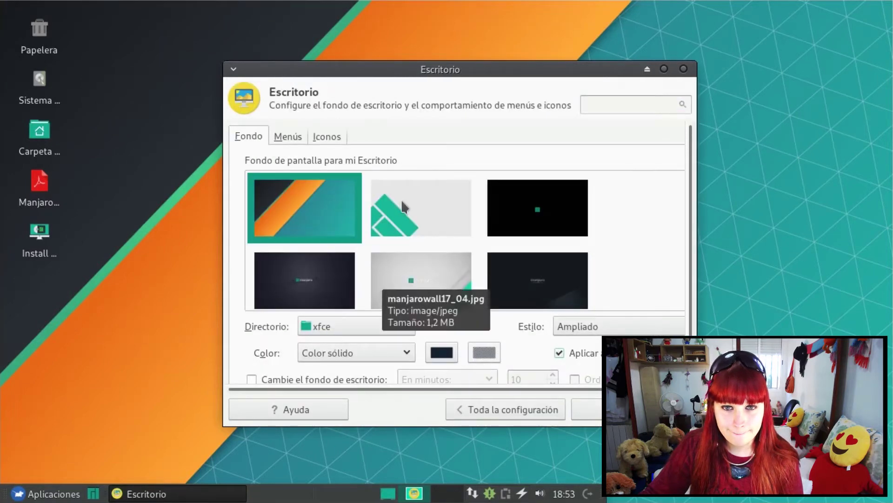
key(Right)
key(Right)
key(Right)
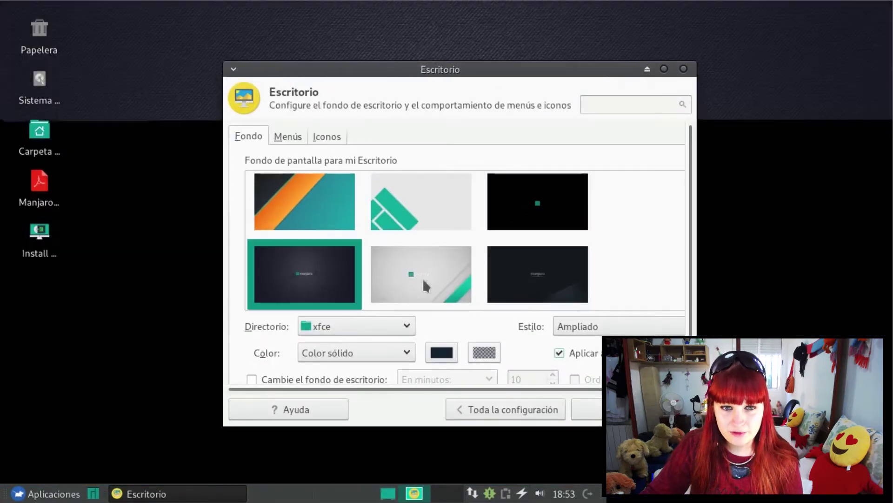
drag(592, 70, 779, 90)
key(Right)
click(709, 302)
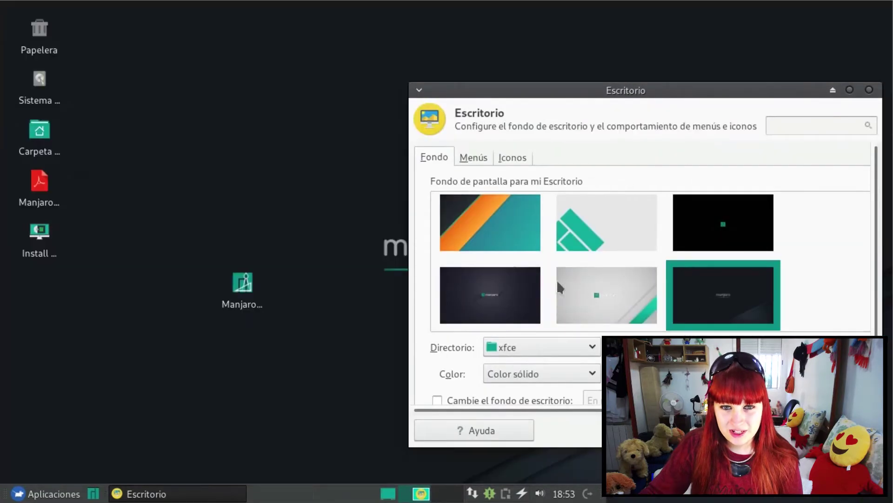
- Reapply the orange and teal wallpaper, switch to the light grey one with green diagonal shapes, and browse further wallpapers
click(488, 248)
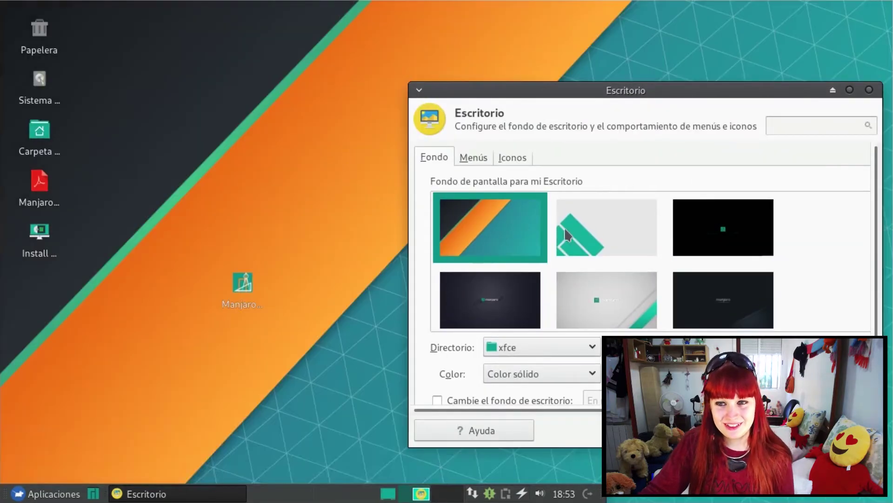
click(565, 233)
scroll(722, 249, down, 3)
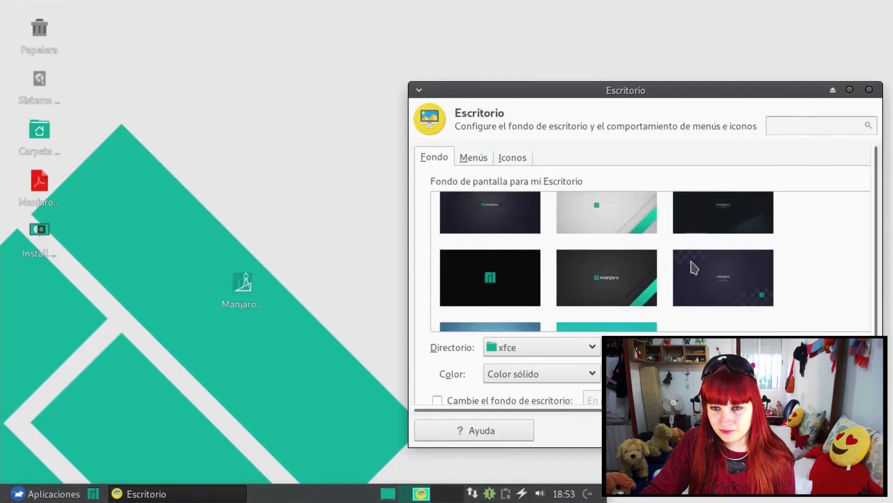
- Try the teal and blue wallpapers at the end of the list, reapply the orange and teal one, and close the Escritorio settings
scroll(691, 263, down, 2)
click(605, 303)
click(523, 307)
scroll(571, 264, up, 5)
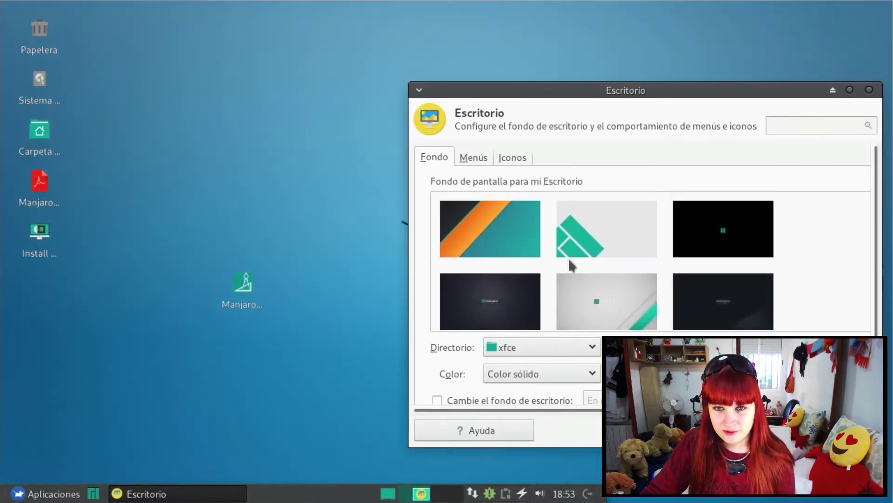
click(528, 251)
click(870, 91)
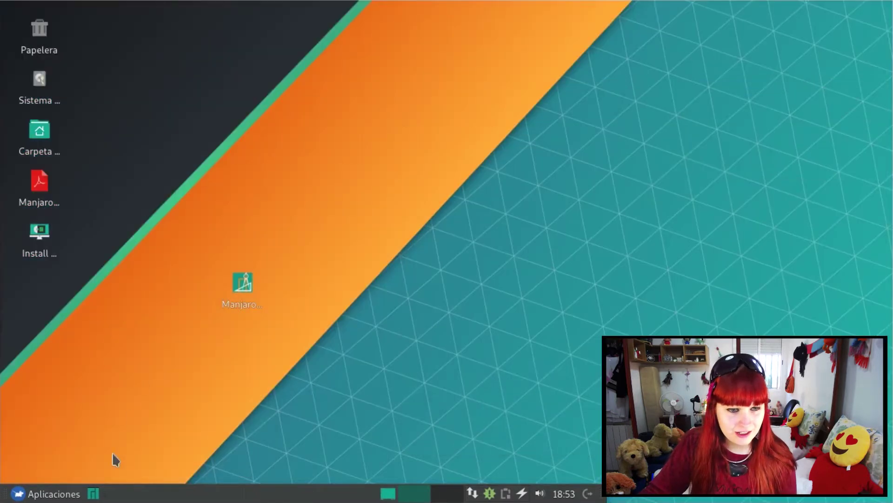
- Browse the Internet category of the Aplicaciones menu and launch Firefox from it
click(62, 498)
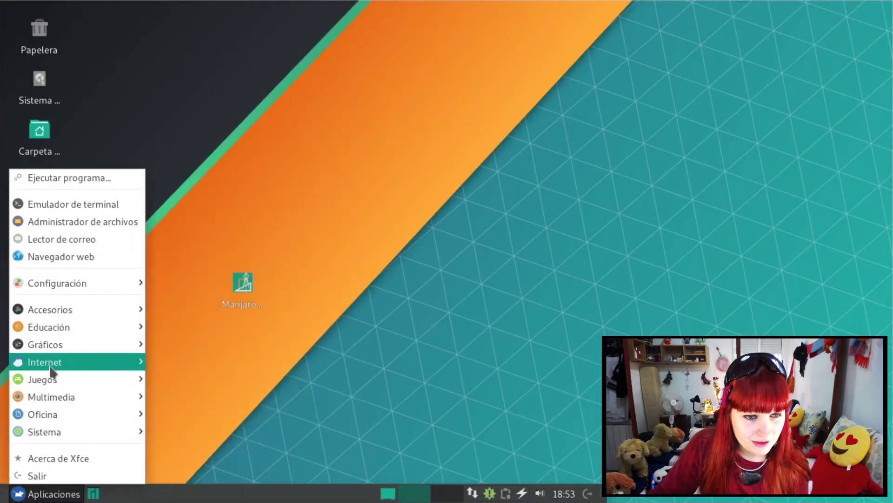
mouse_move(70, 367)
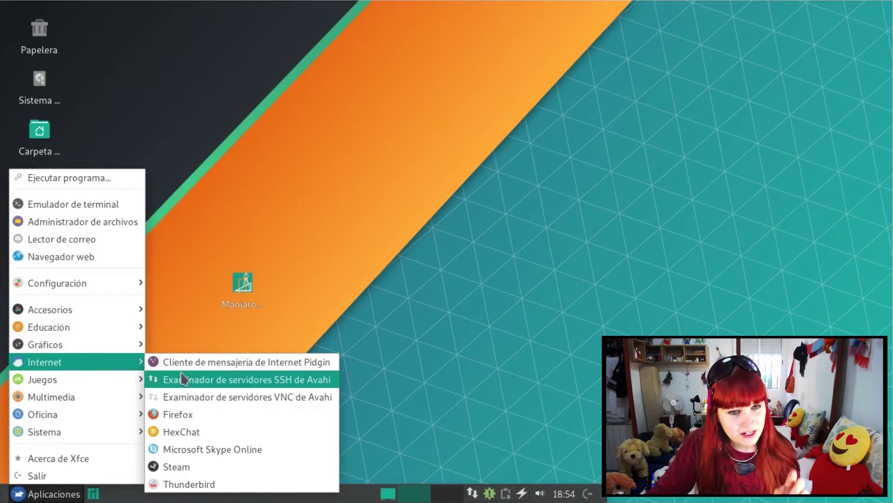
click(197, 418)
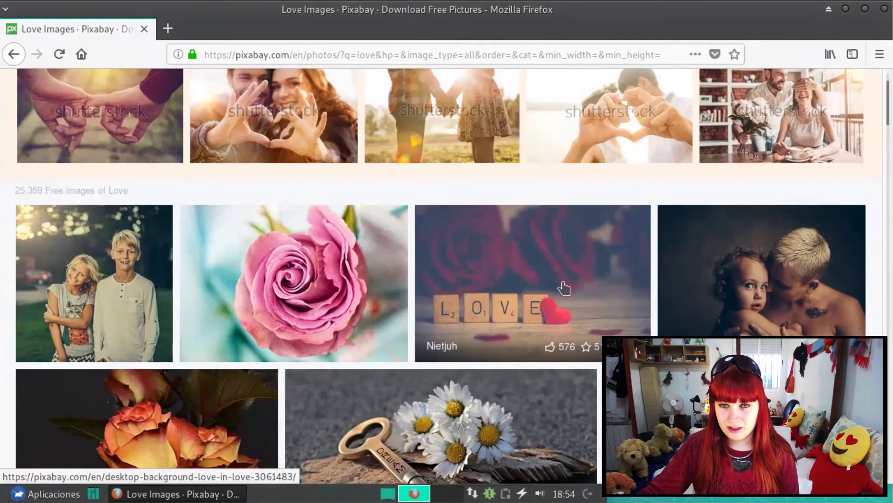
- Open the Pixabay photo with the LOVE letter tiles and red heart, and download it
click(564, 288)
scroll(493, 281, down, 3)
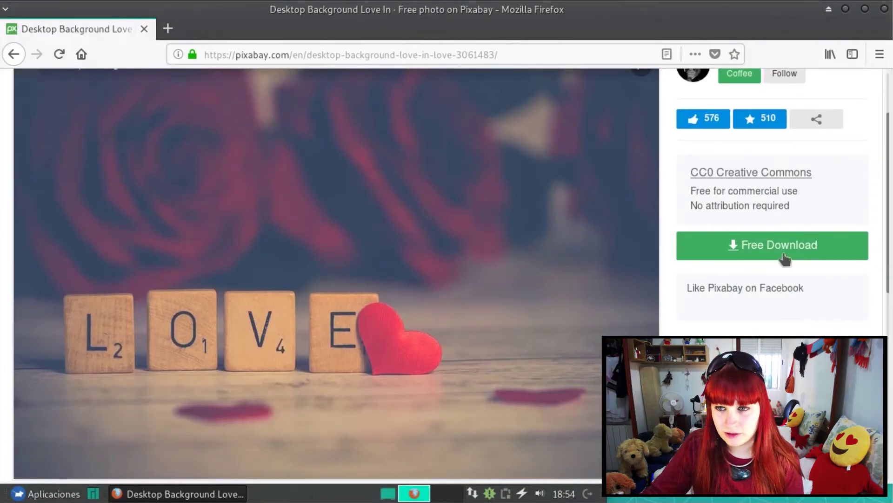
click(765, 256)
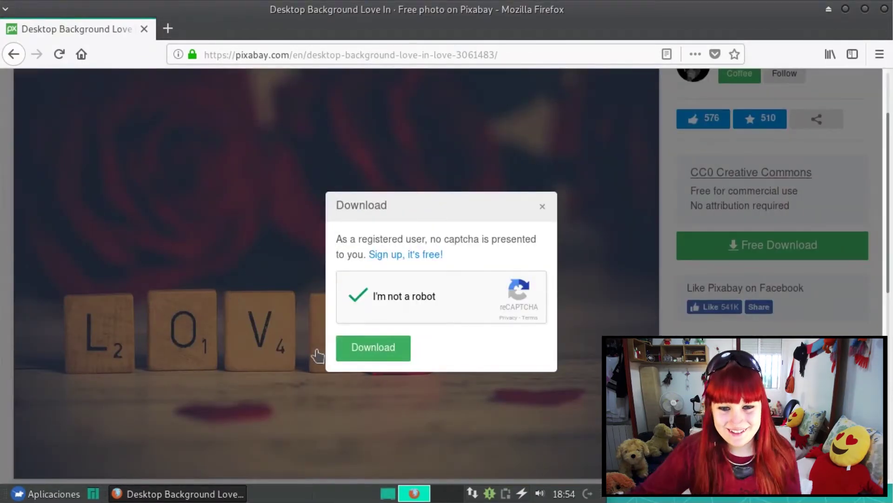
click(350, 361)
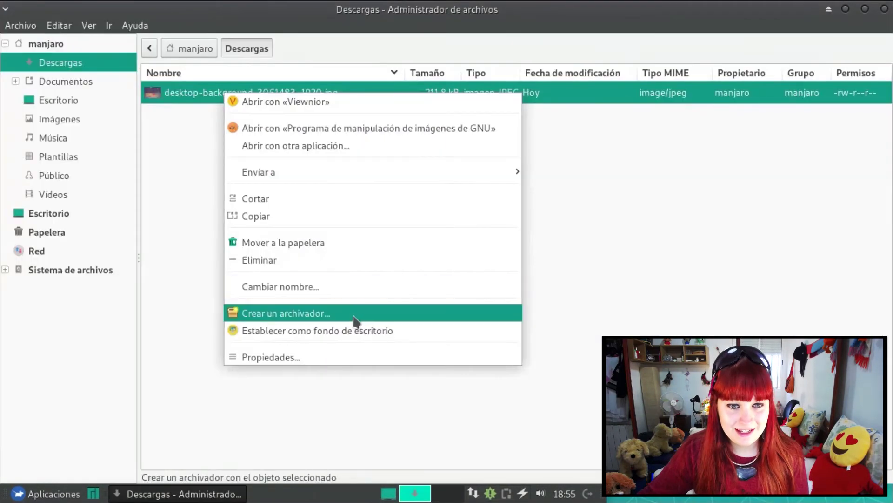
- Set the downloaded desktop-background-3061483_1920.jpg as the desktop wallpaper and close the file manager window
click(345, 331)
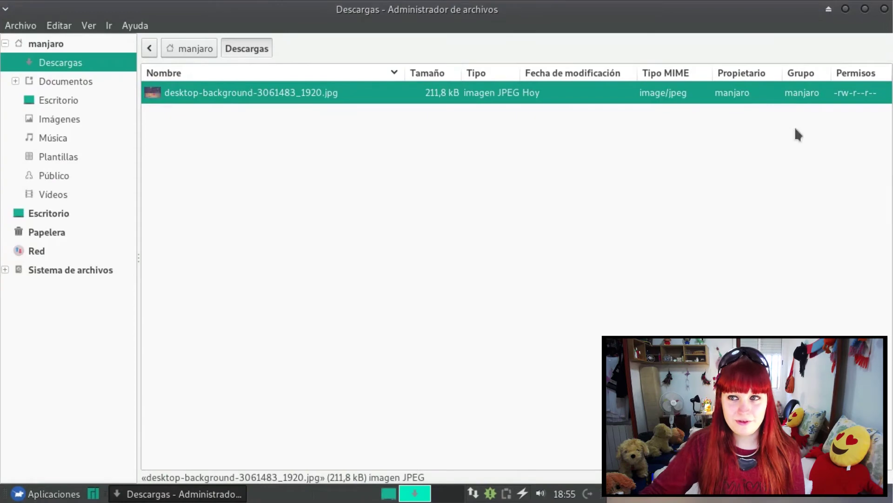
click(884, 9)
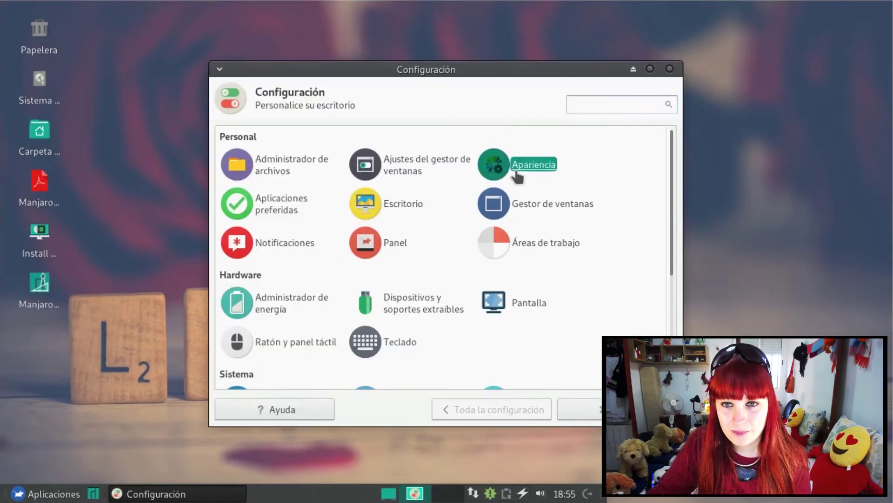
- Open the Apariencia settings from Configuración and move the window higher on the desktop
click(515, 170)
drag(463, 75, 475, 34)
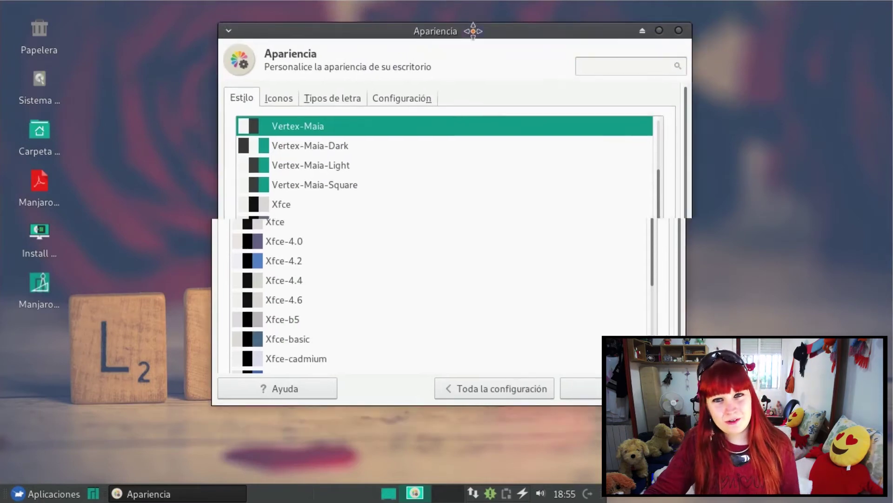